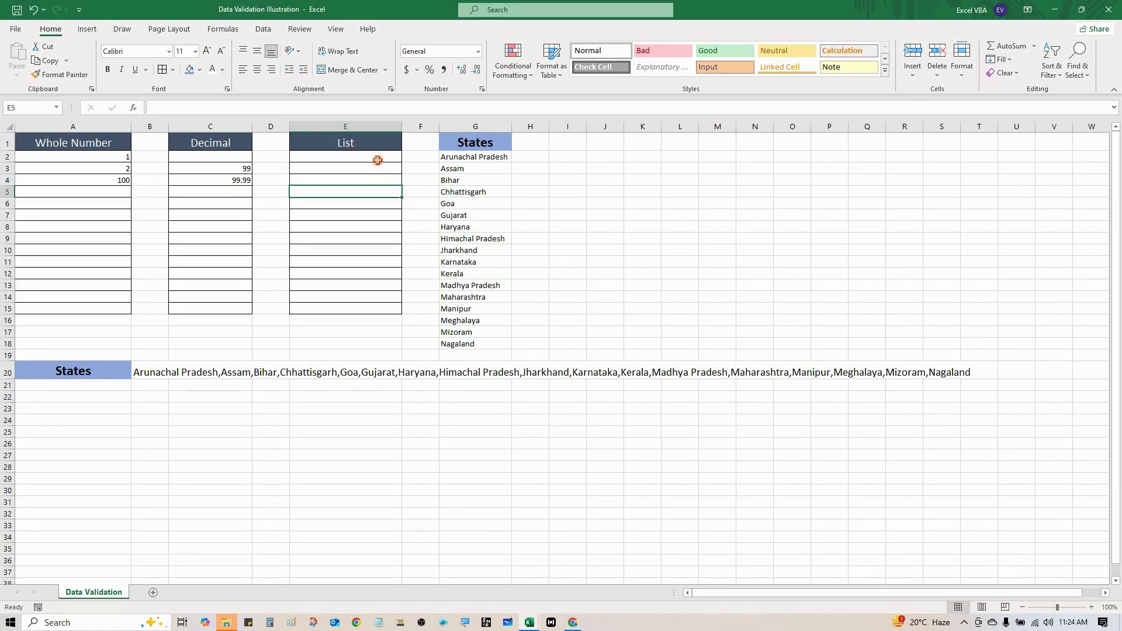
Select the empty cells under the List heading in column E
{"action": "left_click_drag", "start_coordinate": [378, 160], "coordinate": [358, 226]}
{"action": "left_click", "coordinate": [348, 169]}
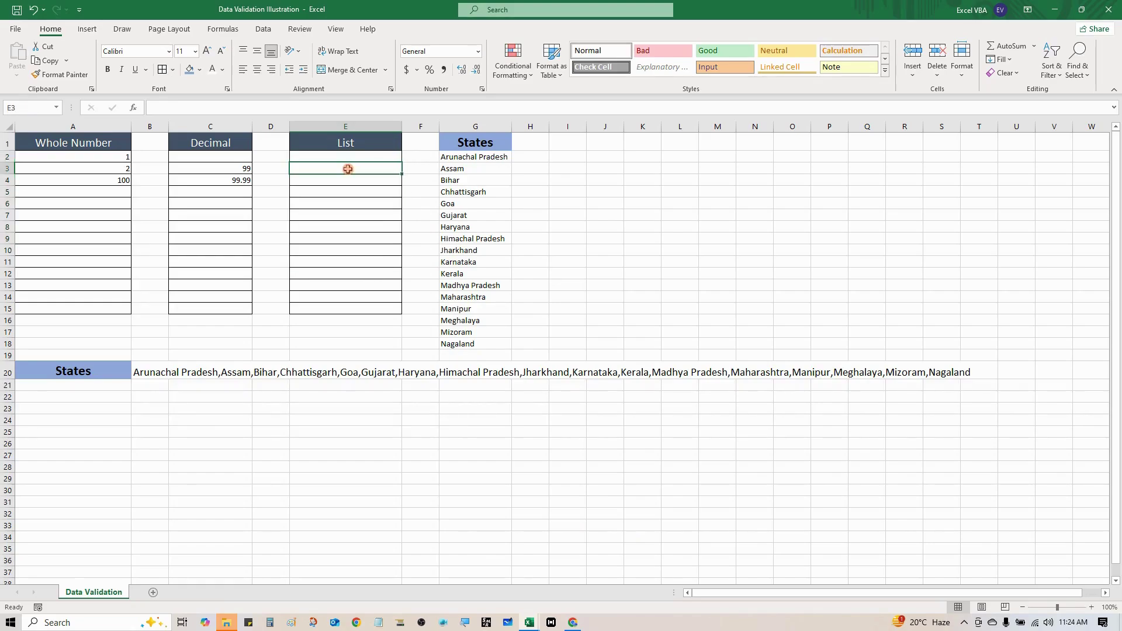
{"action": "type", "text": "dfg"}
{"action": "key", "text": "Return"}
{"action": "type", "text": "dfgdf"}
{"action": "key", "text": "Return"}
{"action": "left_click", "coordinate": [377, 200]}
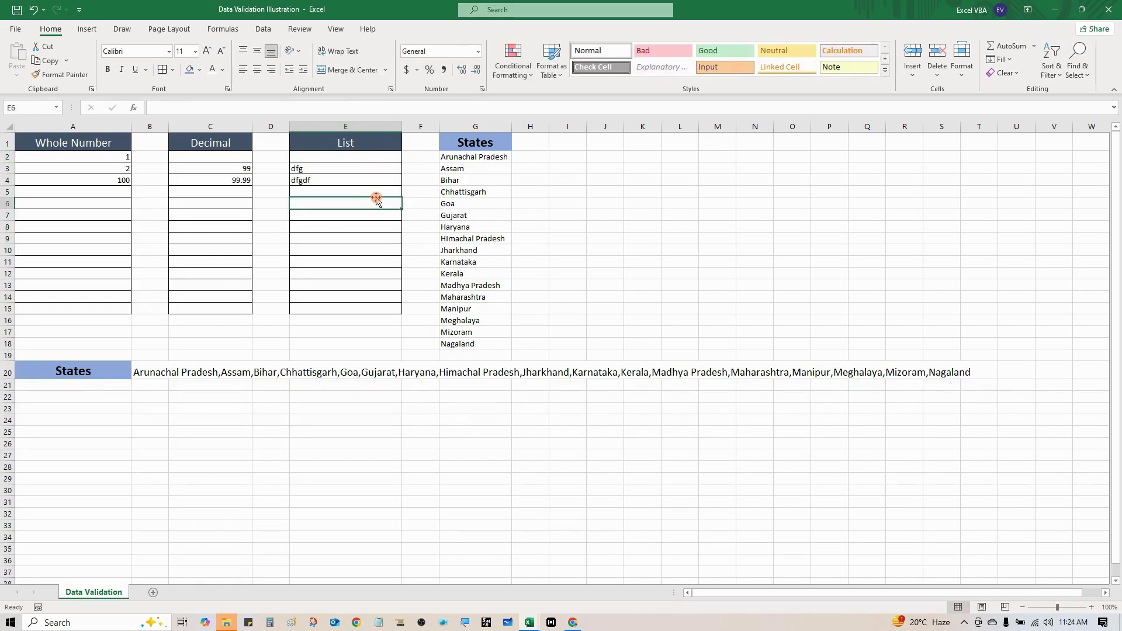
{"action": "type", "text": "dffgd"}
{"action": "key", "text": "Return"}
{"action": "key", "text": "Up"}
{"action": "key", "text": "Up"}
{"action": "key", "text": "Up"}
{"action": "key", "text": "Up"}
{"action": "key", "text": "Up"}
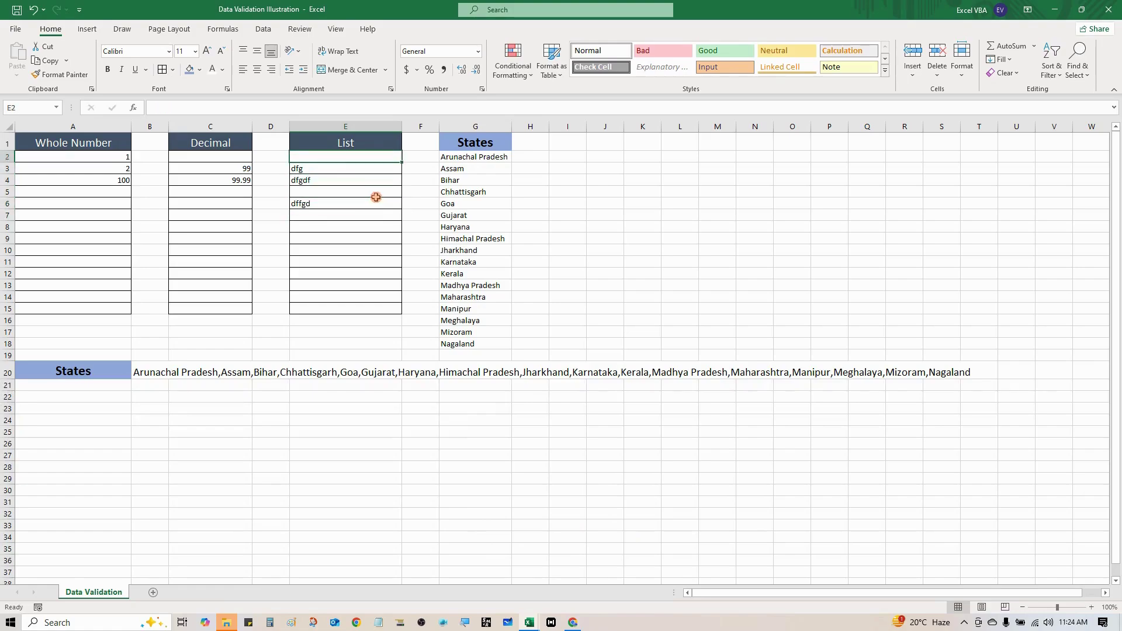
{"action": "key", "text": "Down"}
{"action": "key", "text": "shift+Down"}
{"action": "key", "text": "shift+Down"}
{"action": "key", "text": "shift+Down"}
{"action": "key", "text": "Delete"}
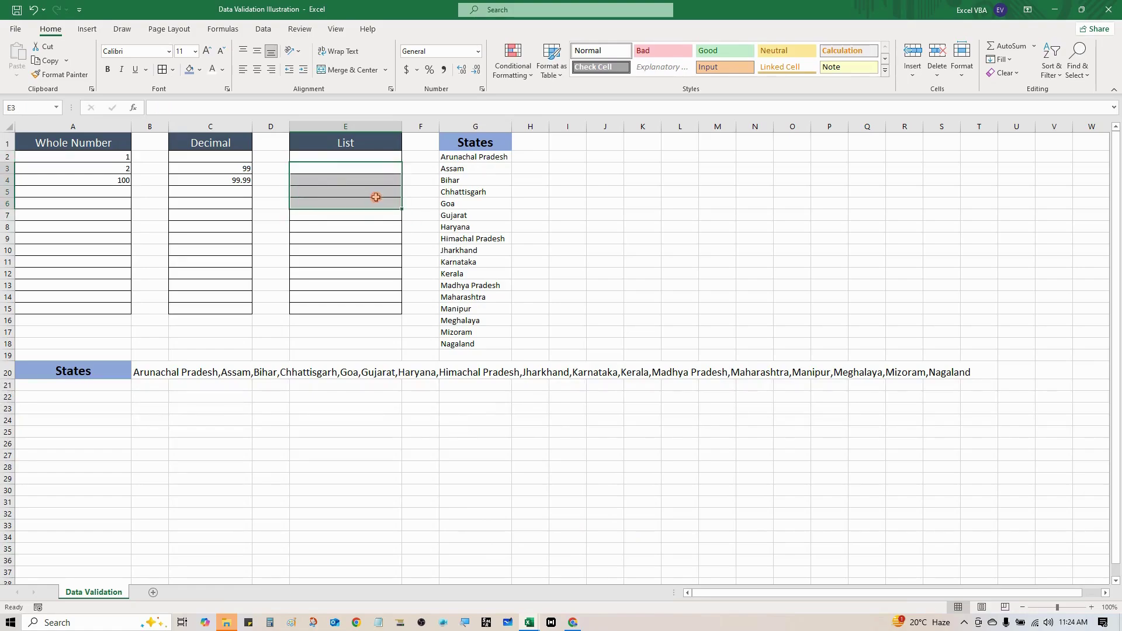
{"action": "key", "text": "Up"}
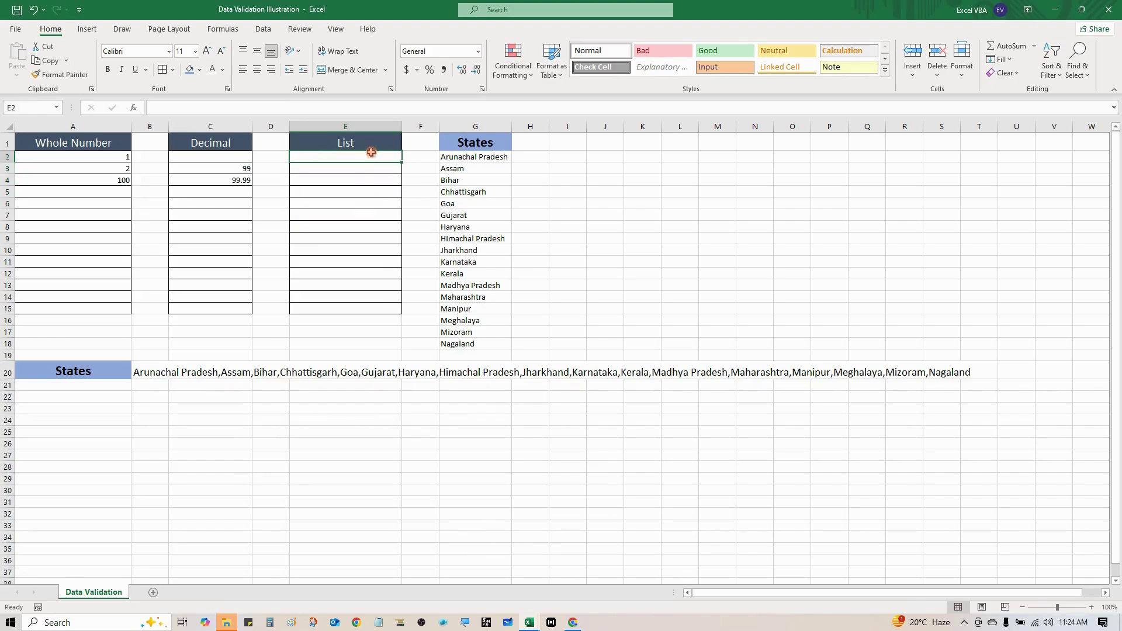
{"action": "left_click_drag", "start_coordinate": [372, 153], "coordinate": [382, 310]}
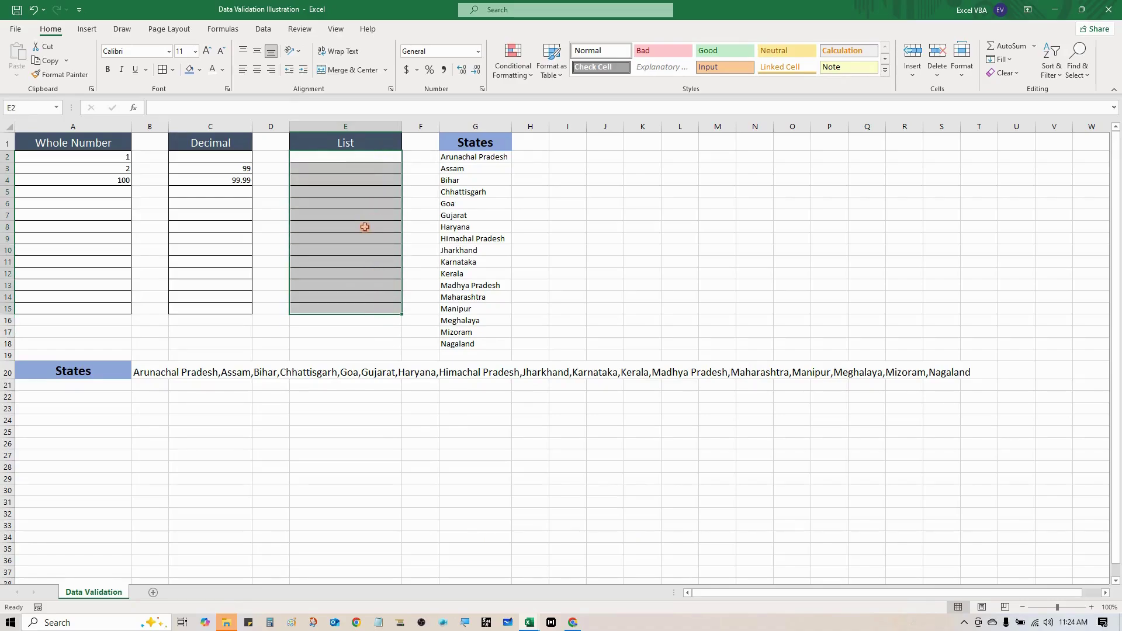
{"action": "left_click", "coordinate": [263, 29]}
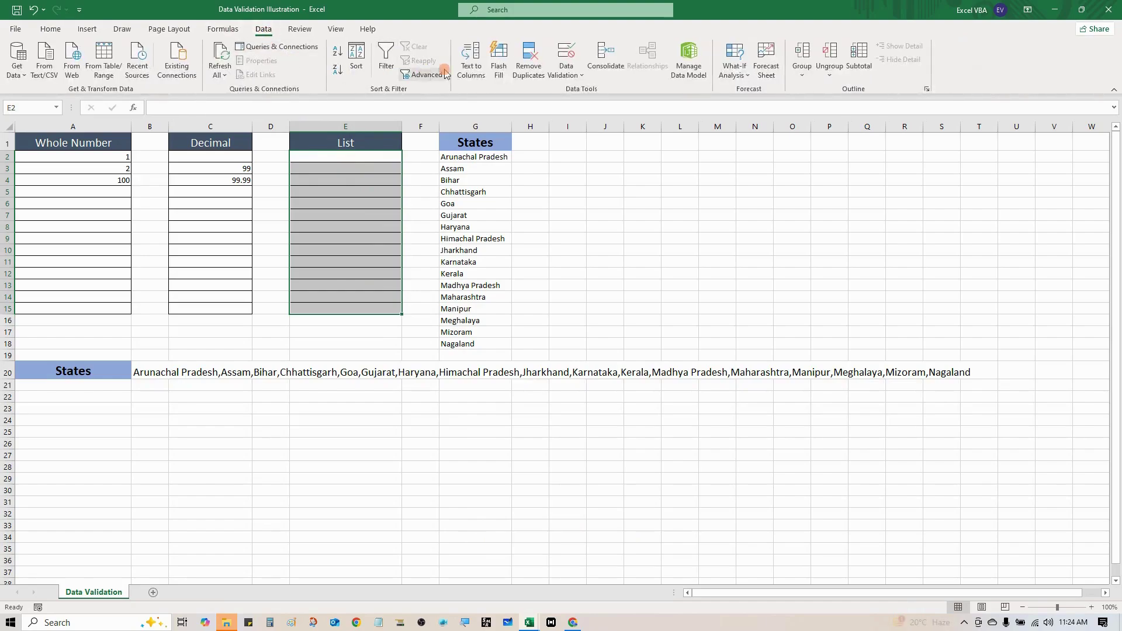
Apply List data validation to E2:E15 with source =$G$2:$G$18
{"action": "left_click", "coordinate": [563, 58]}
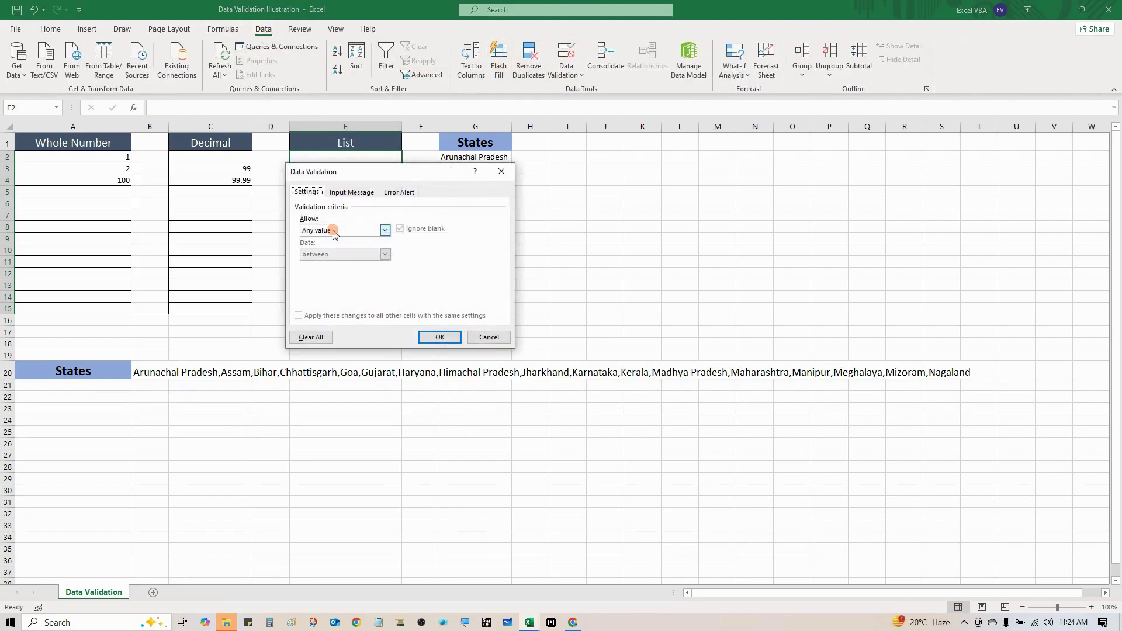
{"action": "left_click_drag", "start_coordinate": [348, 171], "coordinate": [636, 161]}
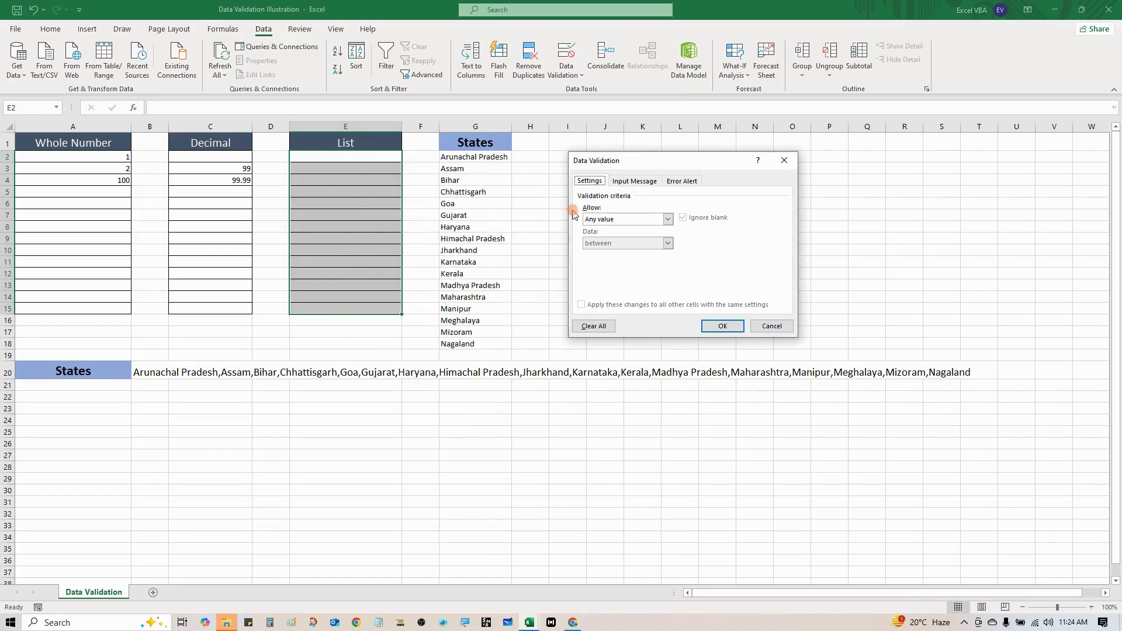
{"action": "left_click", "coordinate": [669, 219]}
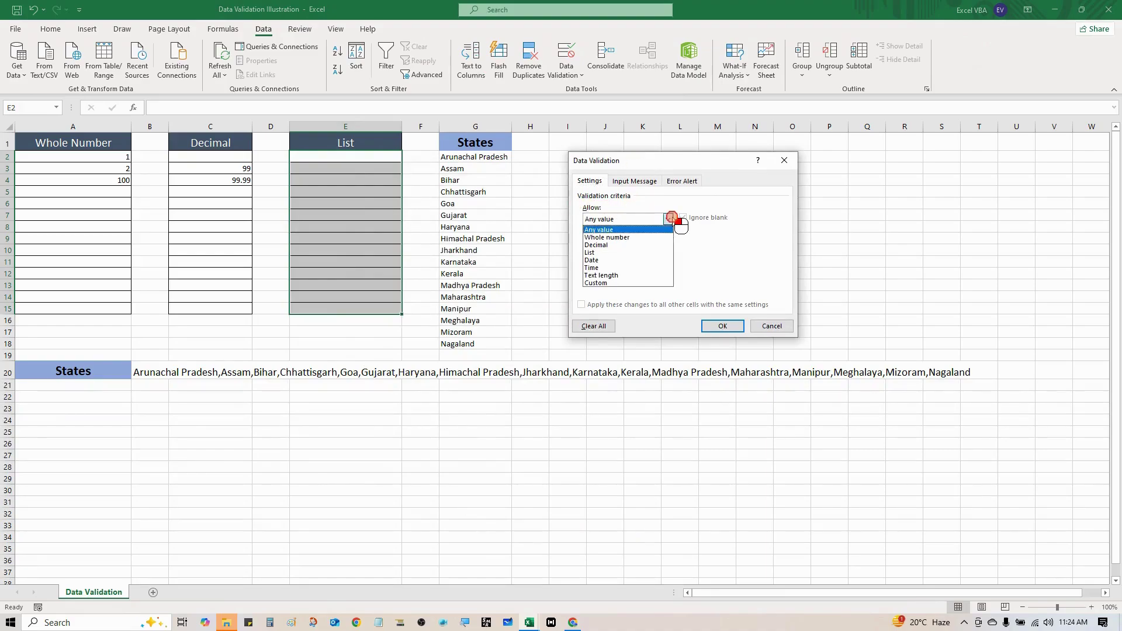
{"action": "left_click", "coordinate": [590, 252]}
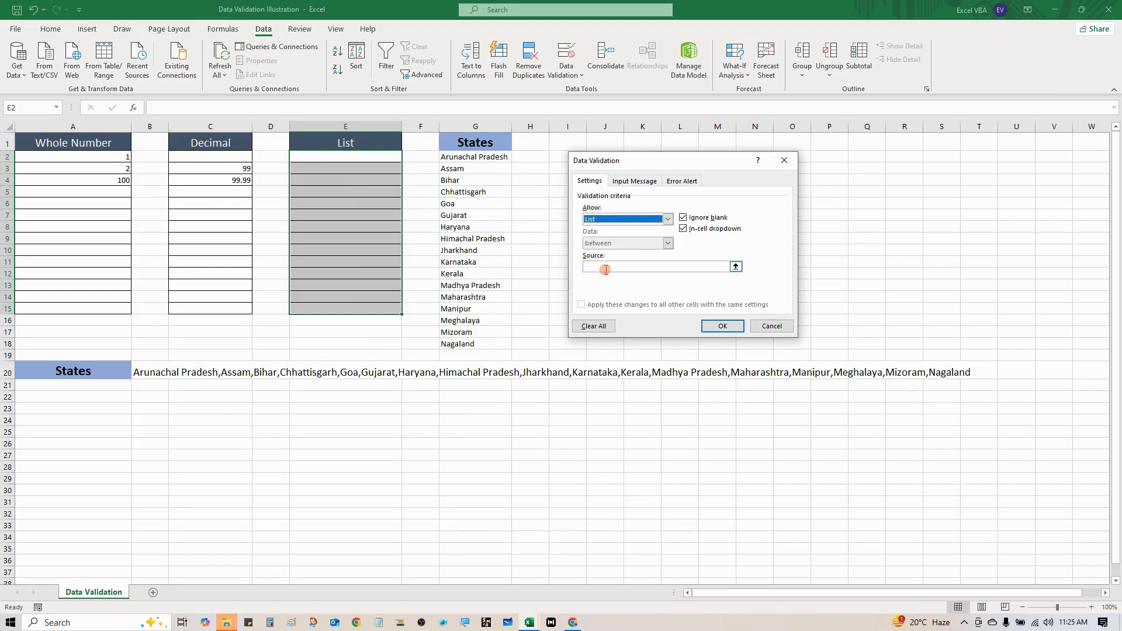
{"action": "left_click", "coordinate": [607, 265]}
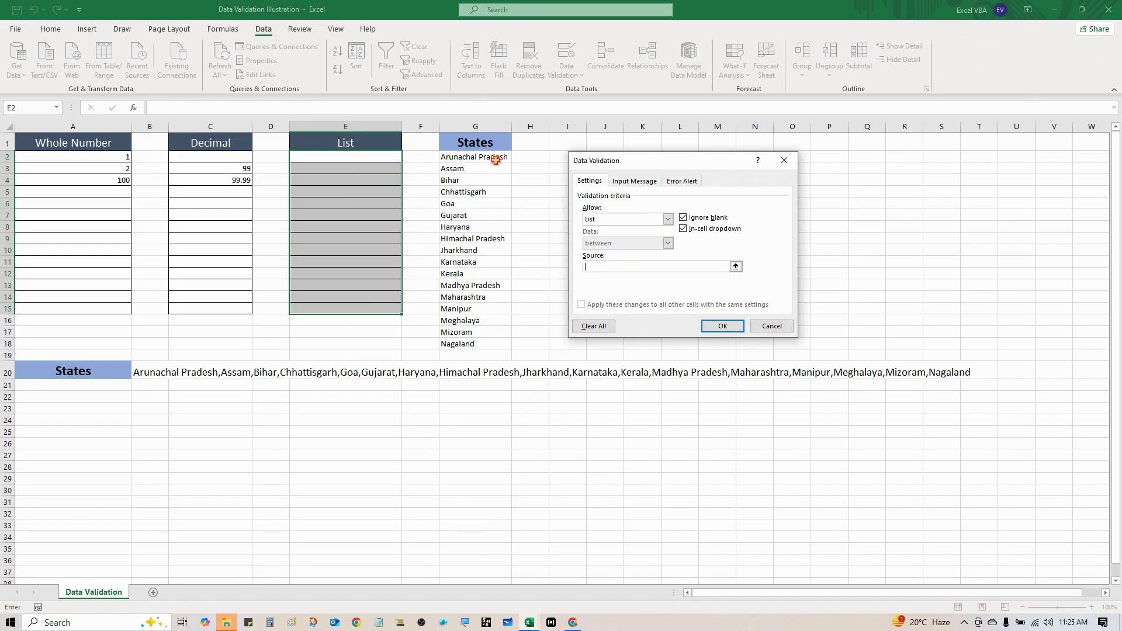
{"action": "left_click_drag", "start_coordinate": [497, 160], "coordinate": [494, 338]}
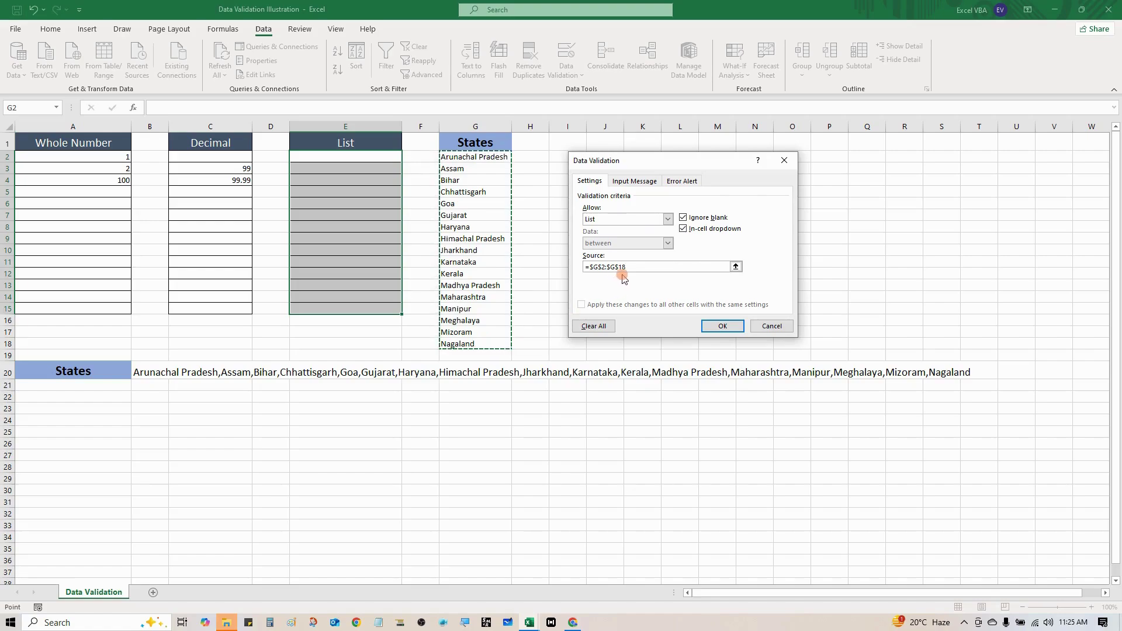
{"action": "left_click", "coordinate": [710, 329]}
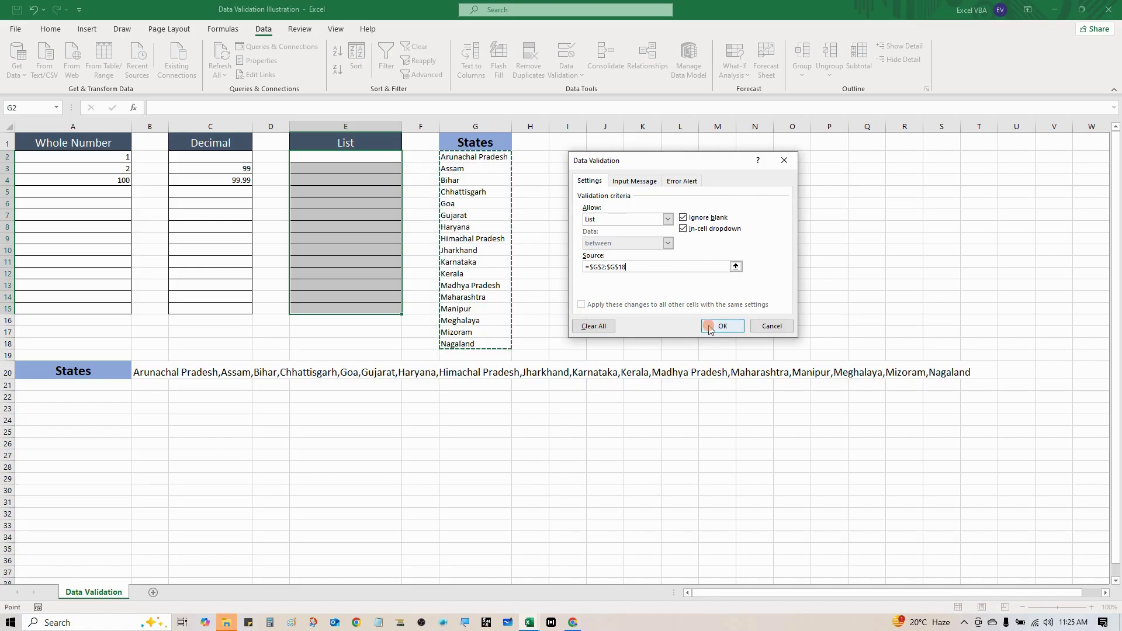
{"action": "left_click", "coordinate": [717, 330]}
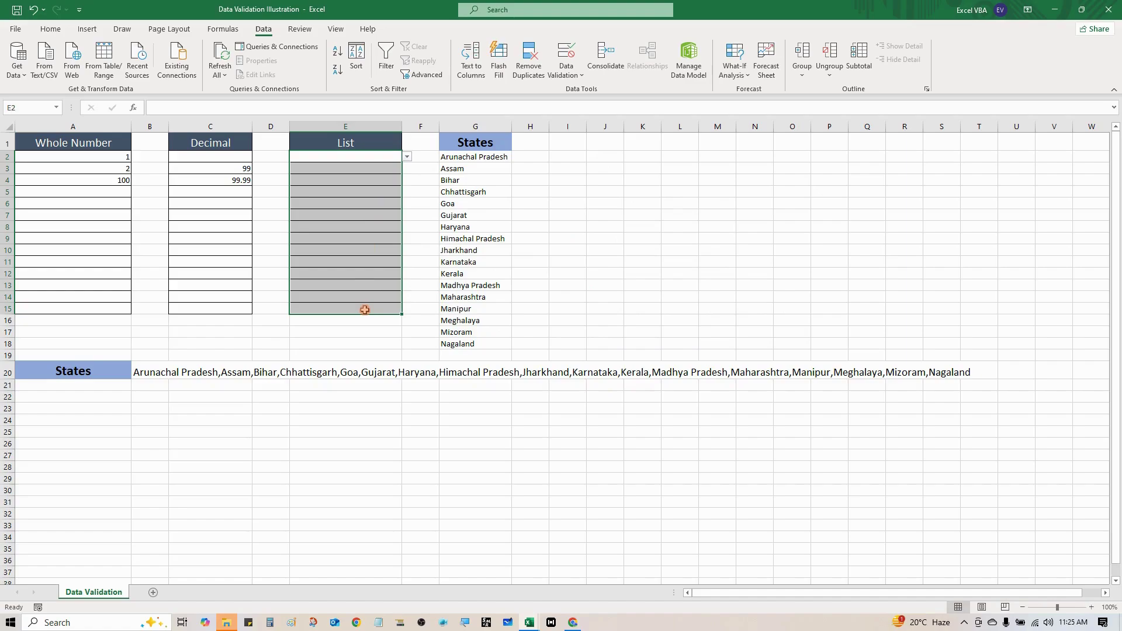
{"action": "left_click", "coordinate": [363, 235]}
Step through the List cells E2 to E7 to check each offers a dropdown
{"action": "left_click", "coordinate": [373, 182]}
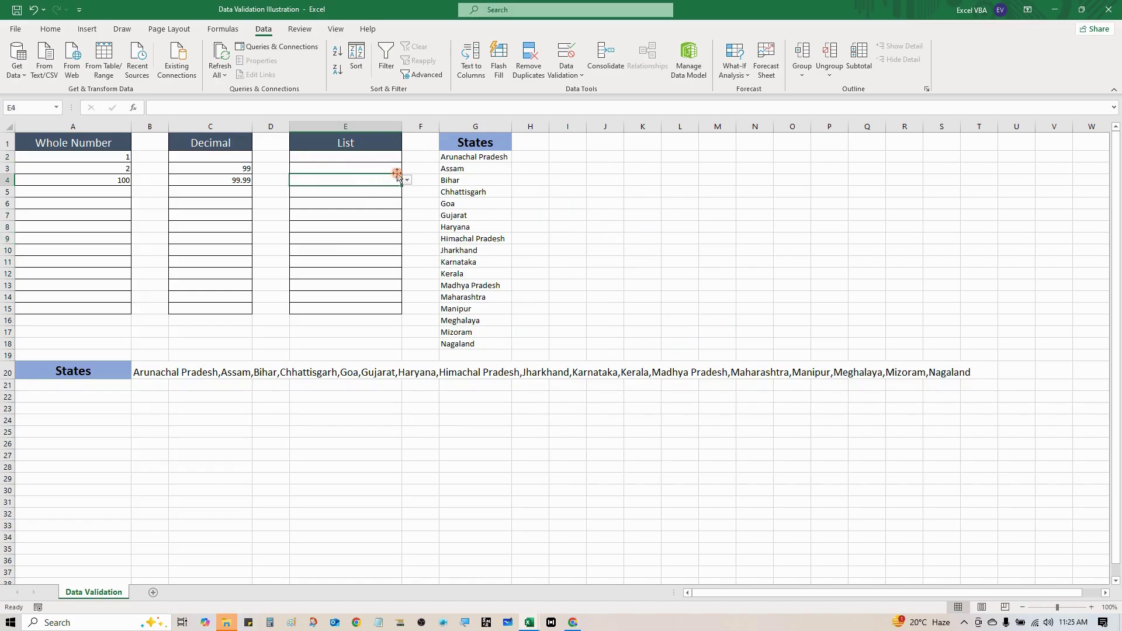
{"action": "left_click", "coordinate": [382, 167]}
{"action": "left_click", "coordinate": [383, 156]}
{"action": "left_click", "coordinate": [376, 192]}
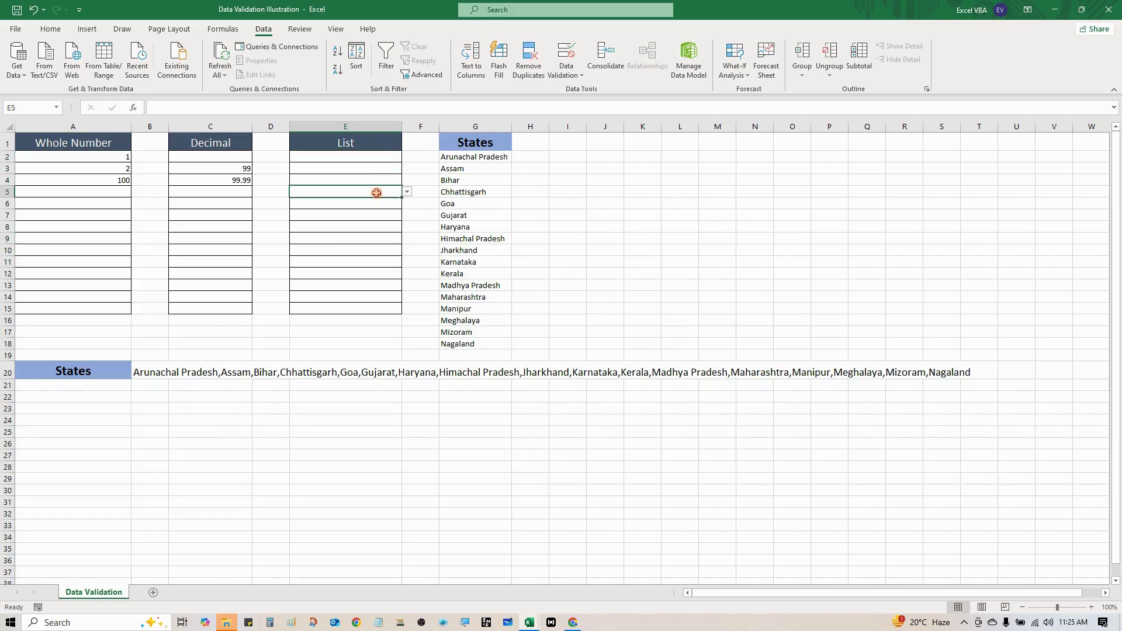
{"action": "left_click", "coordinate": [382, 161]}
{"action": "left_click", "coordinate": [381, 193]}
{"action": "left_click", "coordinate": [381, 212]}
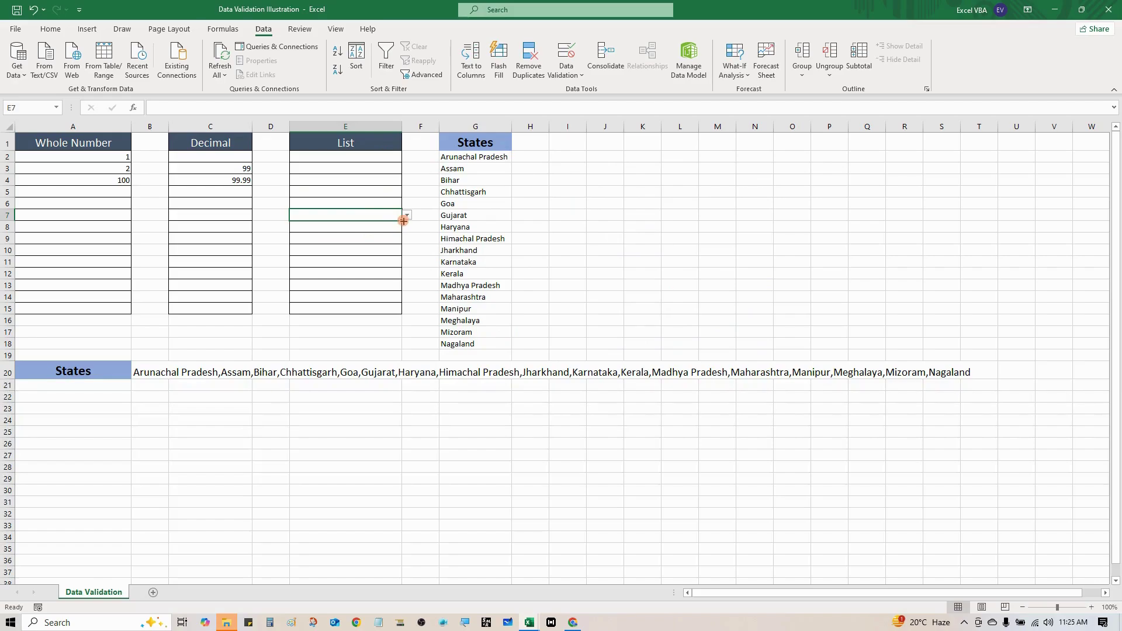
Compare E7's dropdown with the G-column states, then choose Madhya Pradesh for E8
{"action": "left_click", "coordinate": [407, 217]}
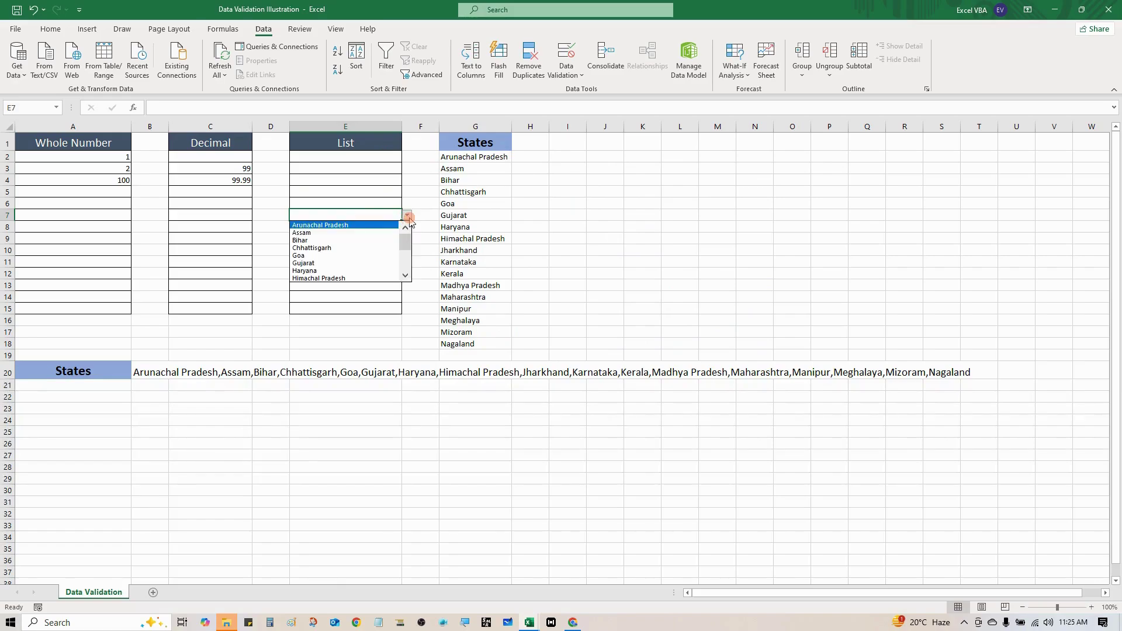
{"action": "left_click_drag", "start_coordinate": [406, 230], "coordinate": [407, 250]}
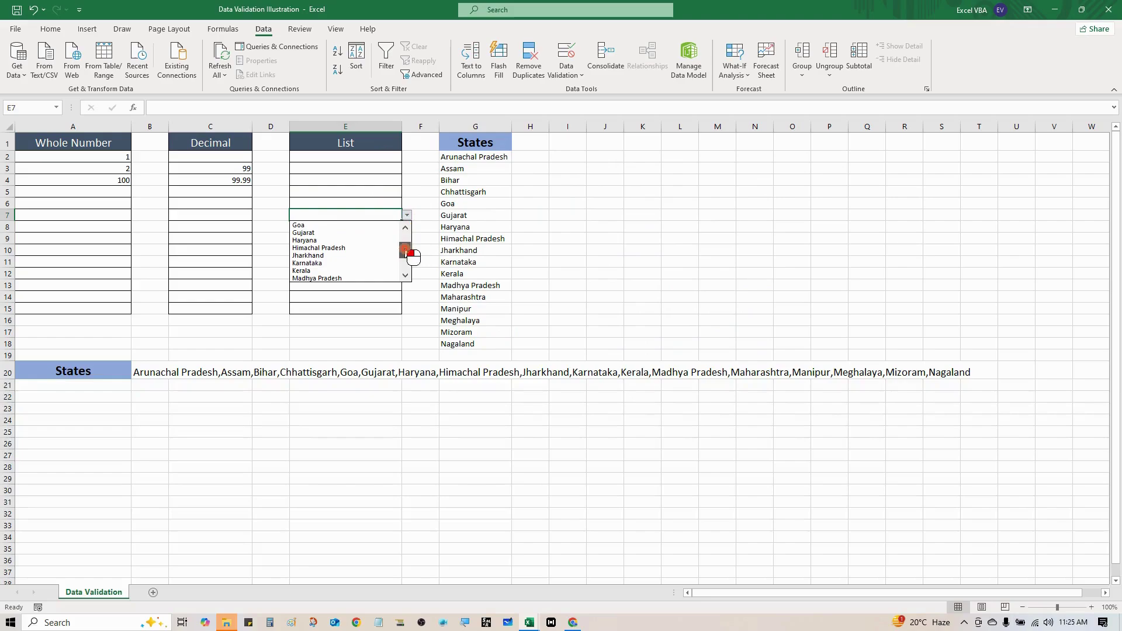
{"action": "left_click_drag", "start_coordinate": [473, 156], "coordinate": [471, 346]}
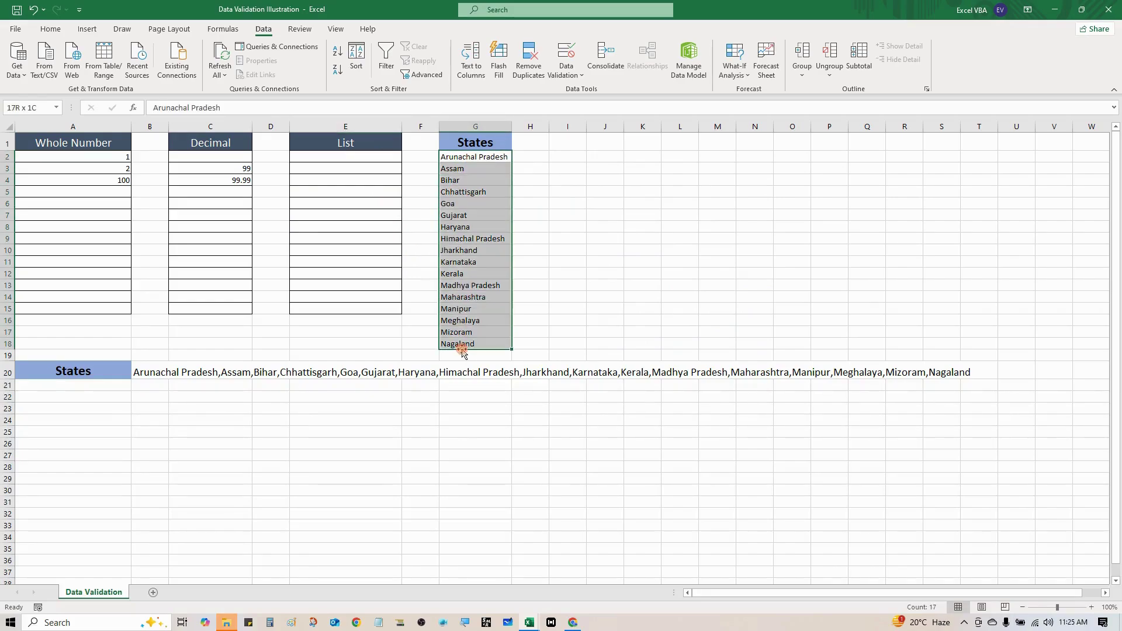
{"action": "left_click", "coordinate": [380, 226]}
{"action": "left_click", "coordinate": [405, 229]}
{"action": "left_click", "coordinate": [398, 227]}
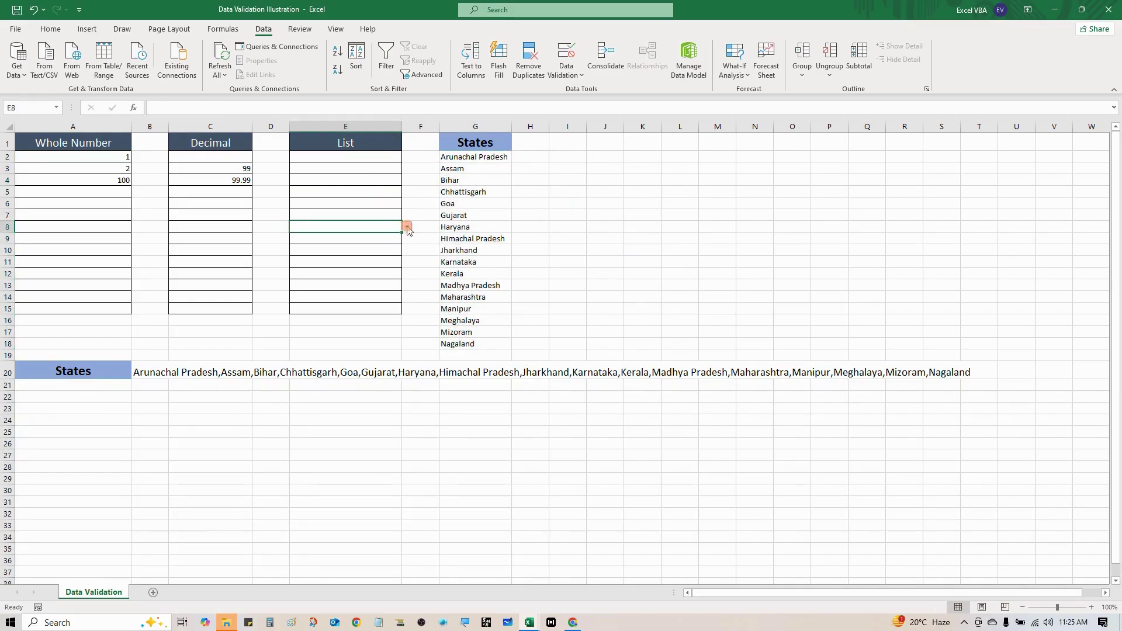
{"action": "left_click", "coordinate": [406, 226]}
{"action": "left_click_drag", "start_coordinate": [408, 246], "coordinate": [398, 289]}
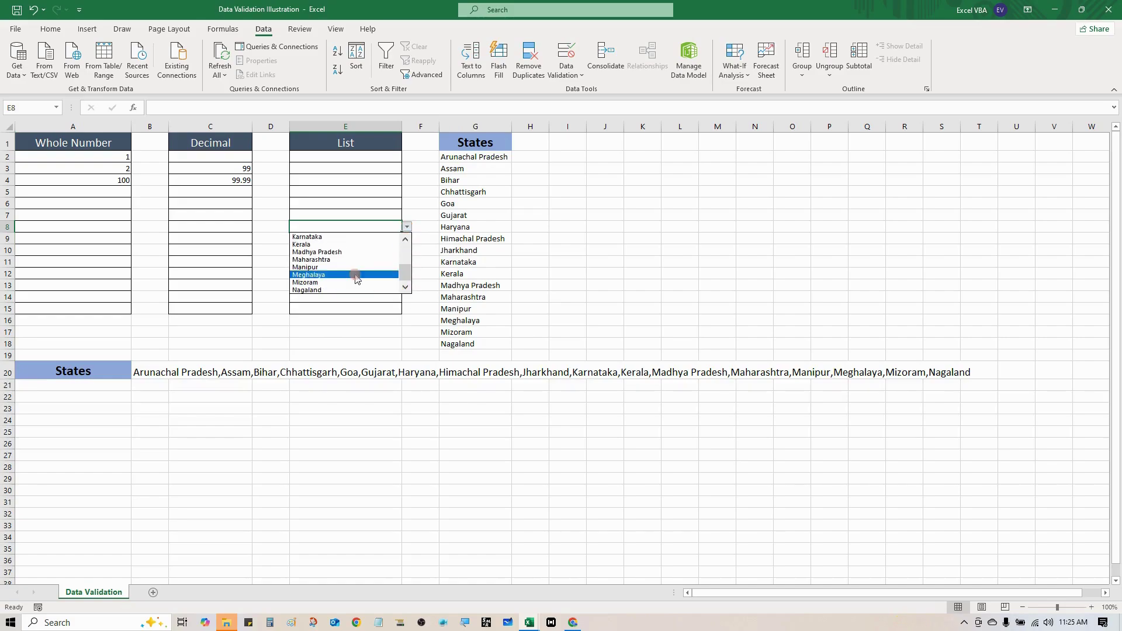
{"action": "left_click", "coordinate": [342, 252]}
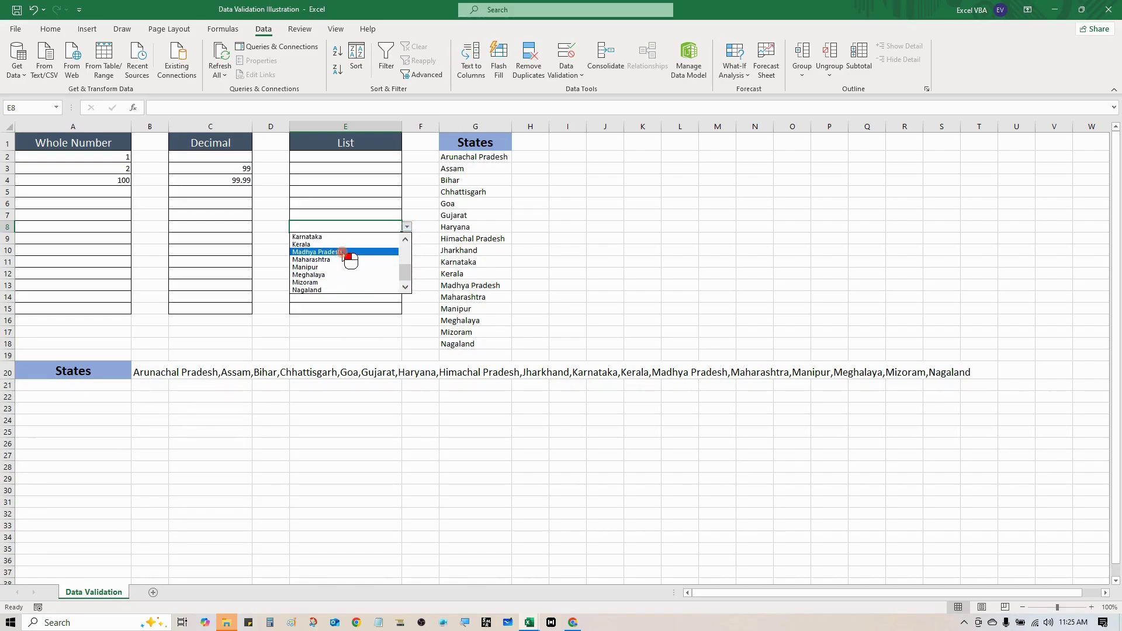
Enter Assam in E5 by typing 'Ass' and accepting the autocomplete
{"action": "left_click", "coordinate": [347, 192]}
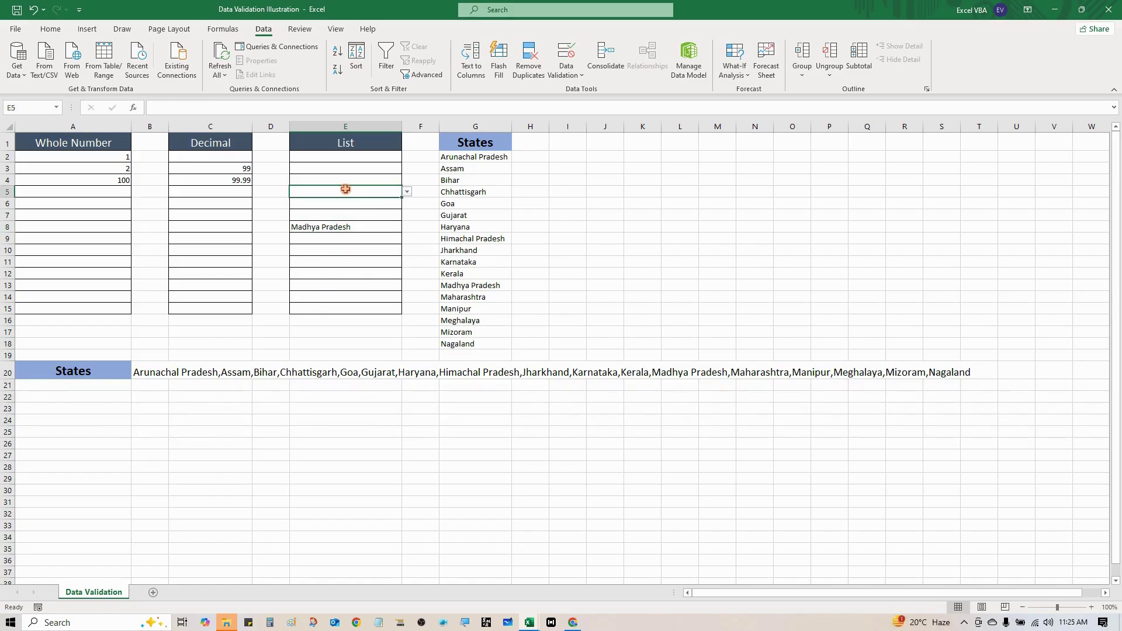
{"action": "type", "text": "Assam"}
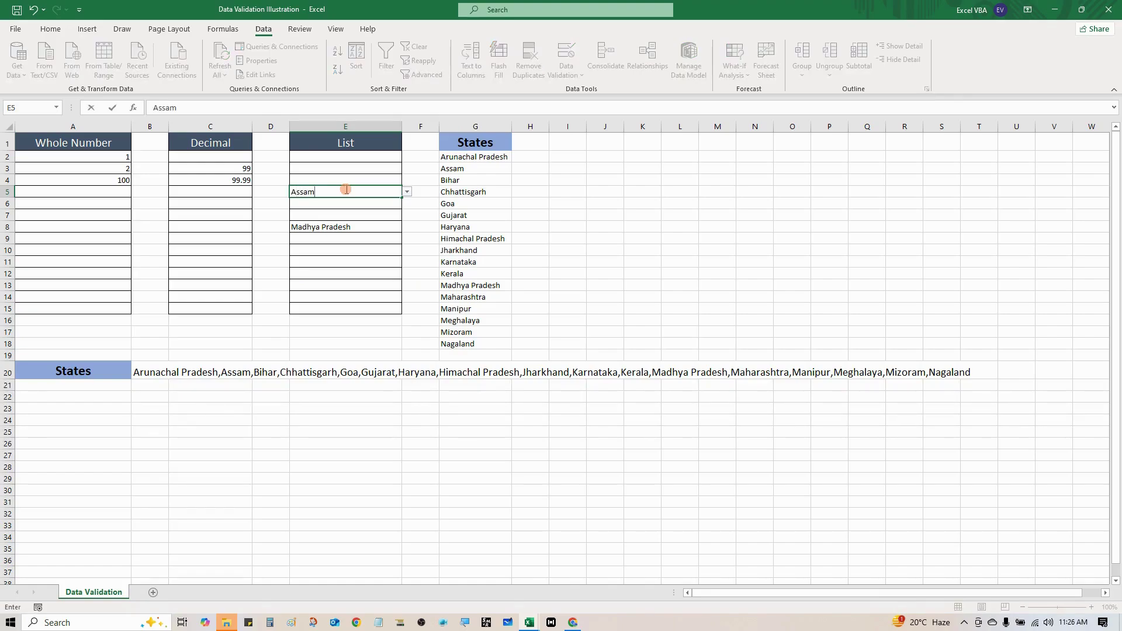
{"action": "key", "text": "Return"}
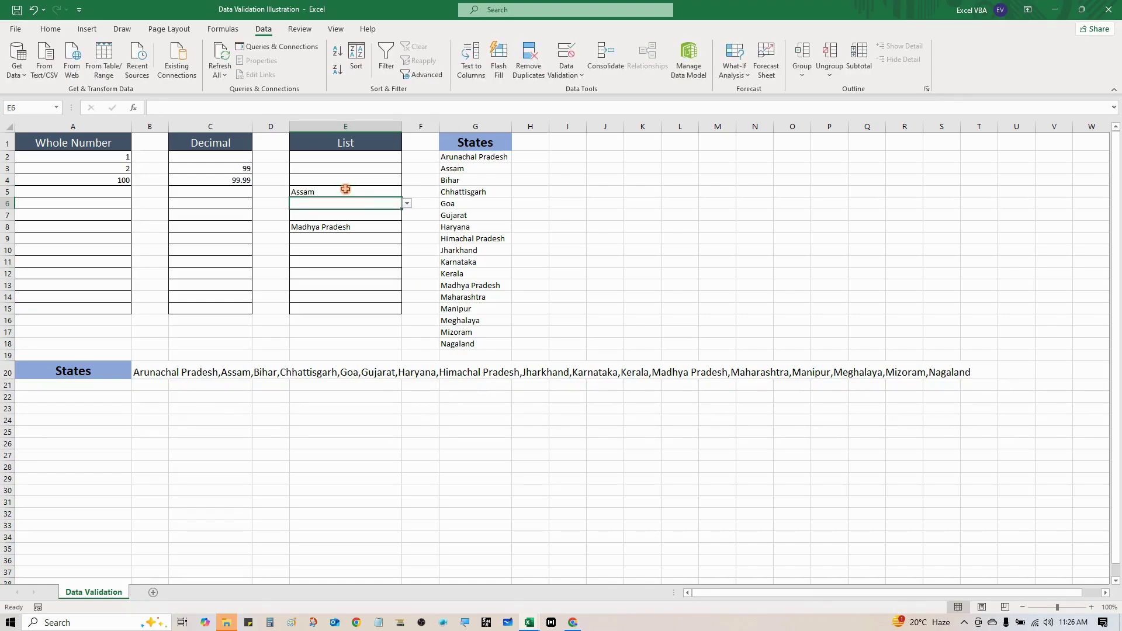
{"action": "left_click", "coordinate": [461, 178]}
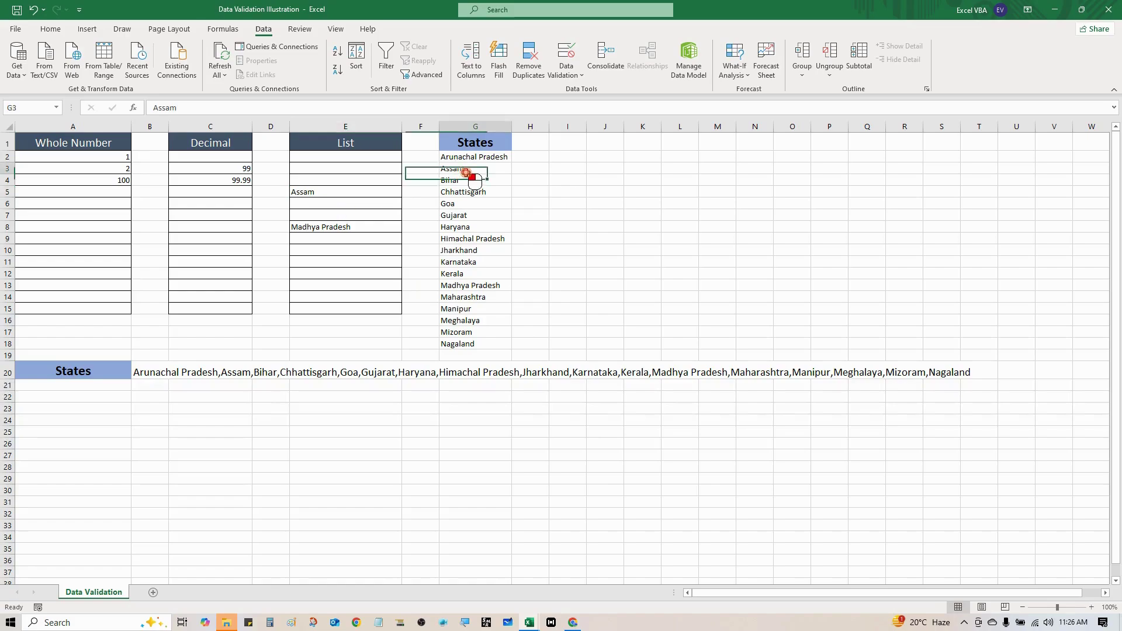
Try entering Delhi in E4 and dismiss the validation error that rejects it
{"action": "left_click", "coordinate": [325, 179]}
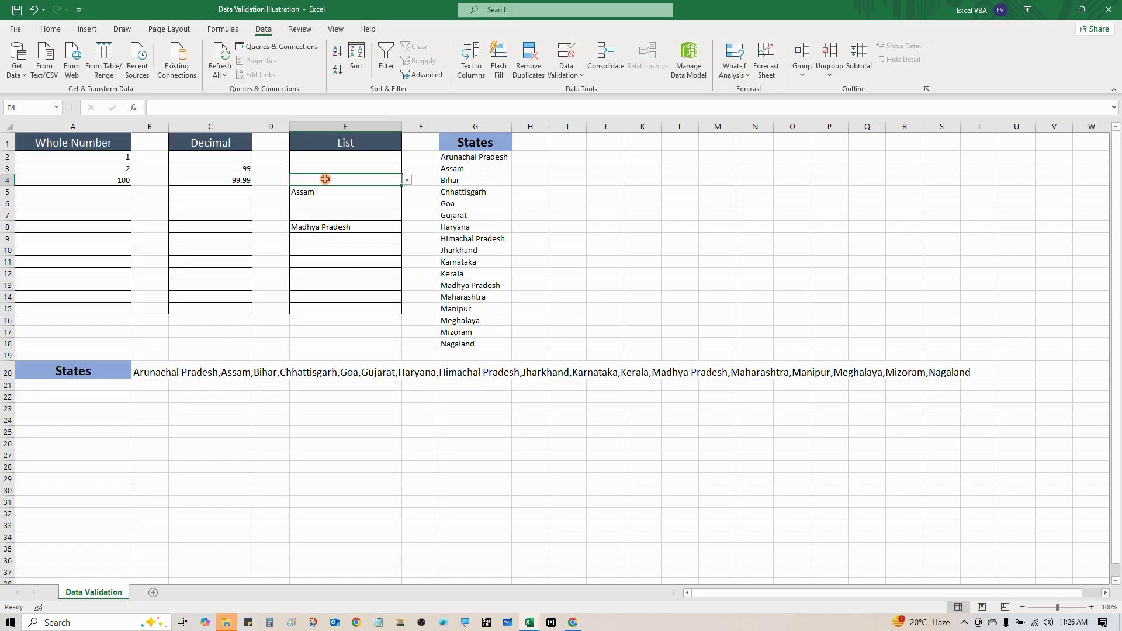
{"action": "type", "text": "Delhi"}
{"action": "key", "text": "Return"}
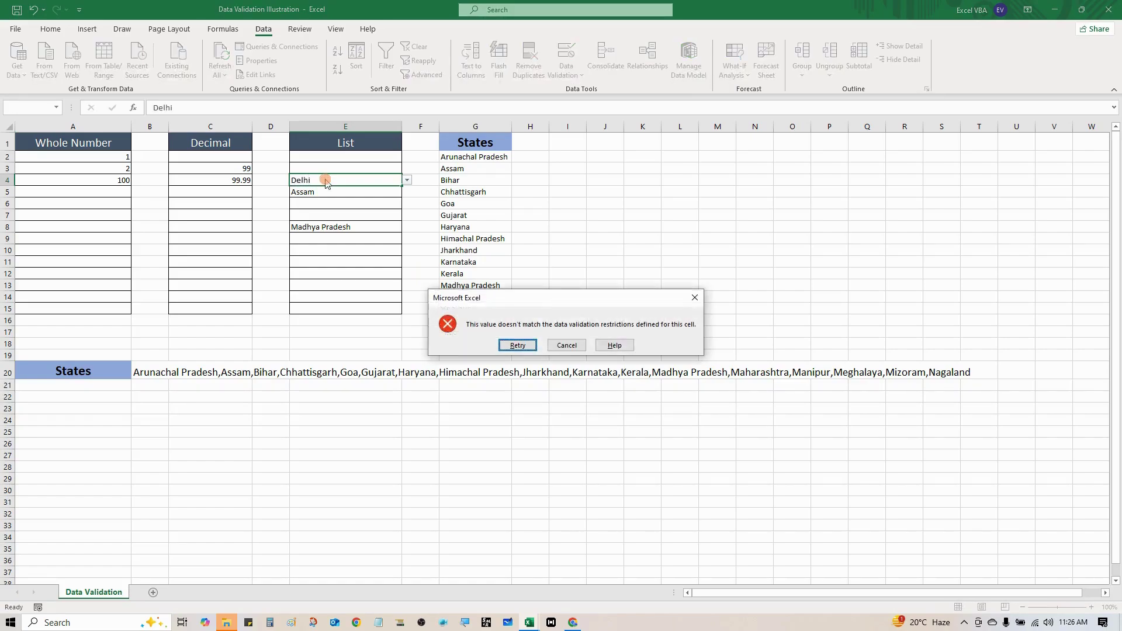
{"action": "left_click", "coordinate": [693, 301]}
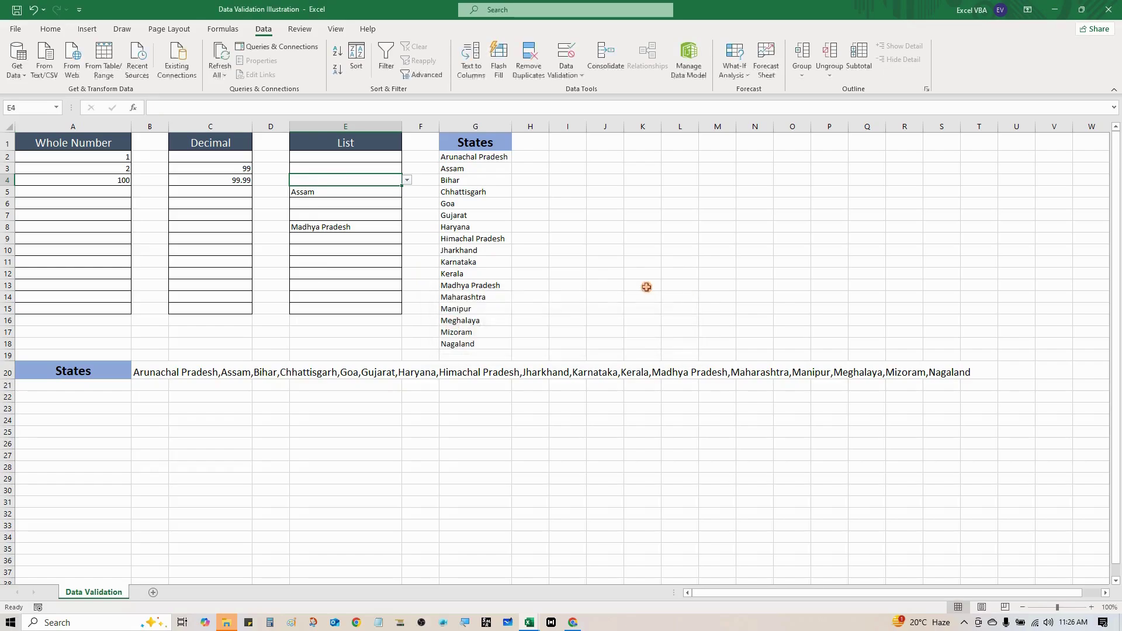
{"action": "left_click_drag", "start_coordinate": [343, 159], "coordinate": [358, 264]}
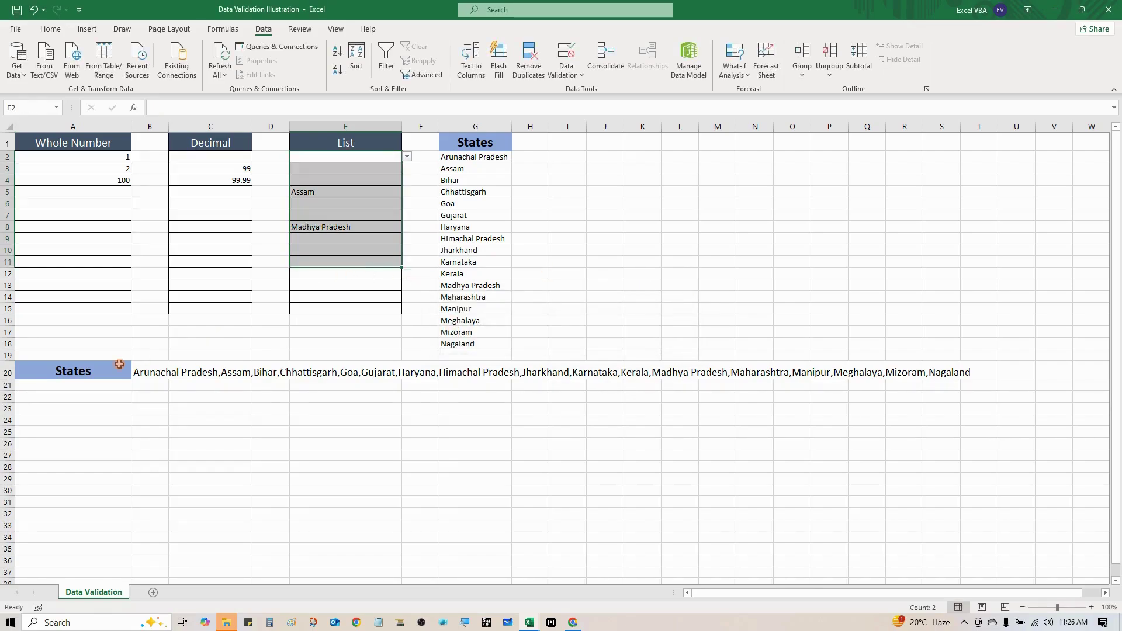
{"action": "left_click", "coordinate": [147, 373]}
{"action": "key", "text": "F2"}
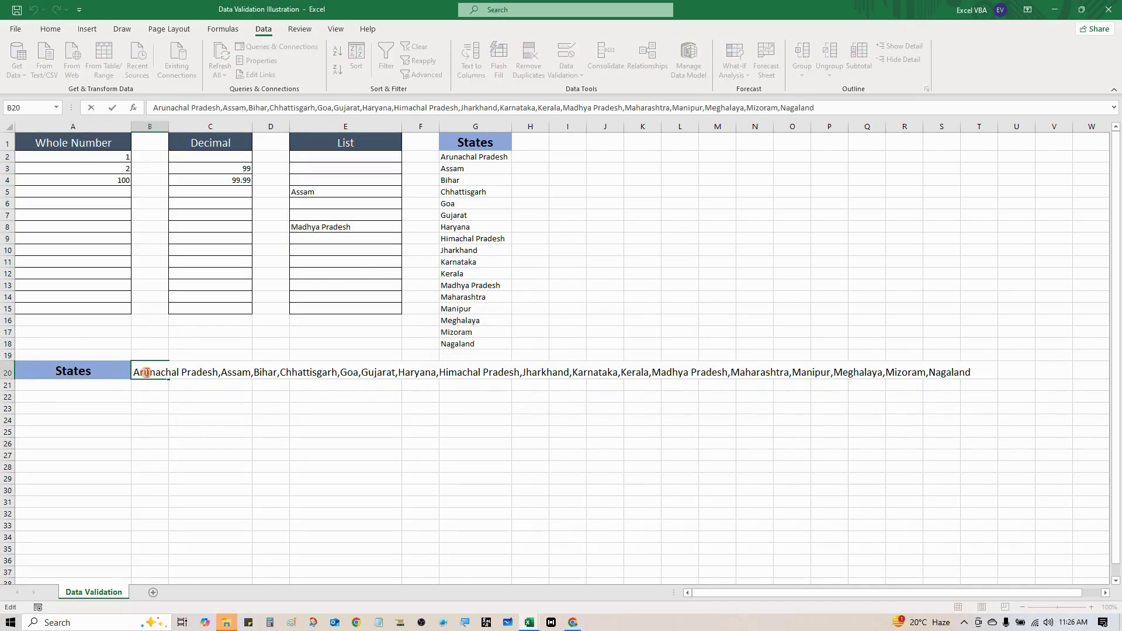
{"action": "key", "text": "shift+Home"}
{"action": "key", "text": "Return"}
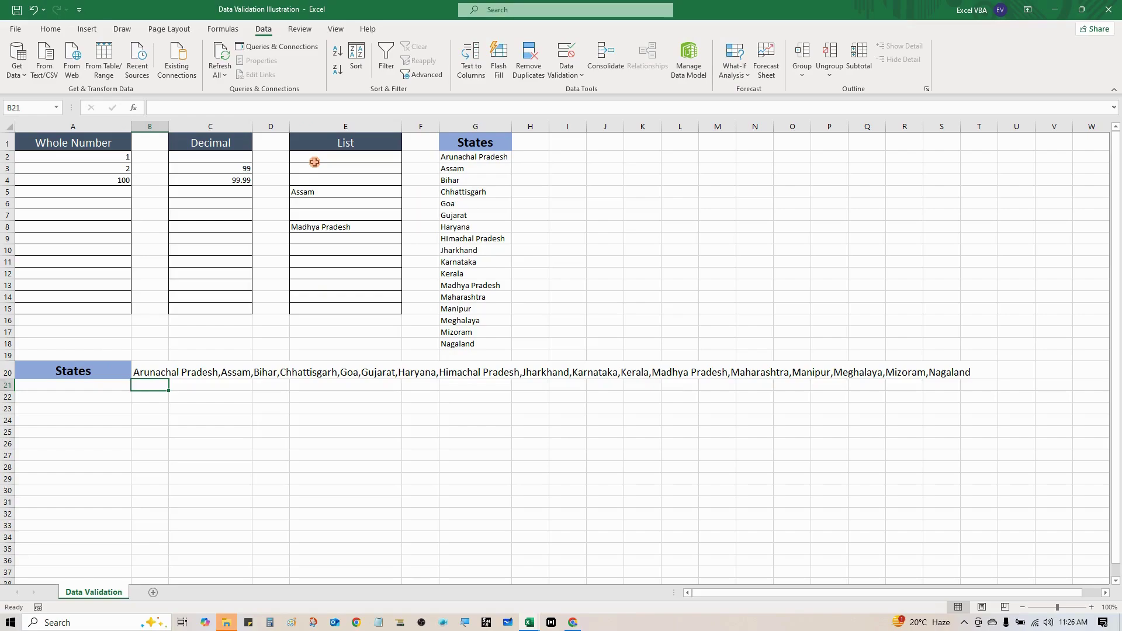
{"action": "left_click", "coordinate": [316, 146]}
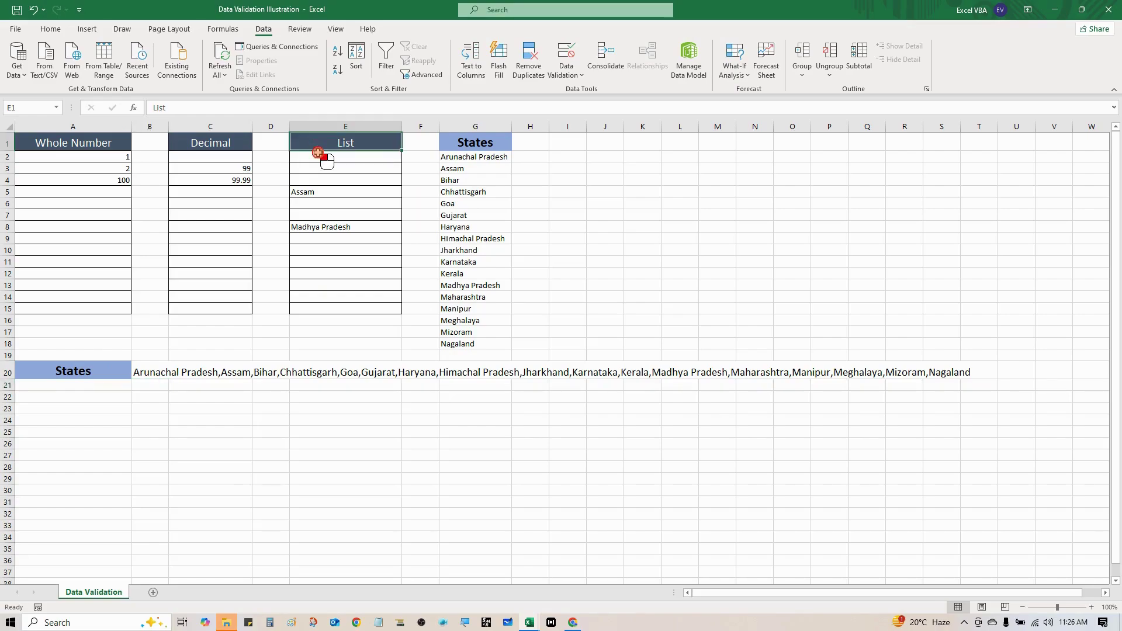
Replace E2:E15's validation source =$G$2:$G$18 with the pasted comma-separated state list
{"action": "left_click_drag", "start_coordinate": [317, 153], "coordinate": [332, 308]}
{"action": "left_click", "coordinate": [565, 54]}
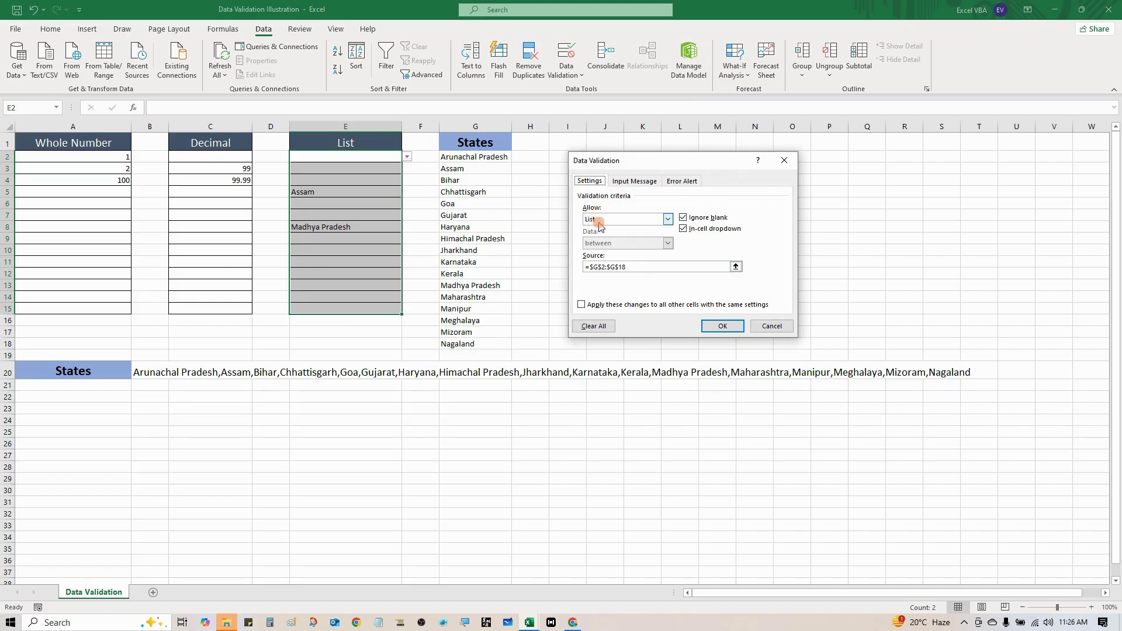
{"action": "left_click_drag", "start_coordinate": [627, 267], "coordinate": [568, 269]}
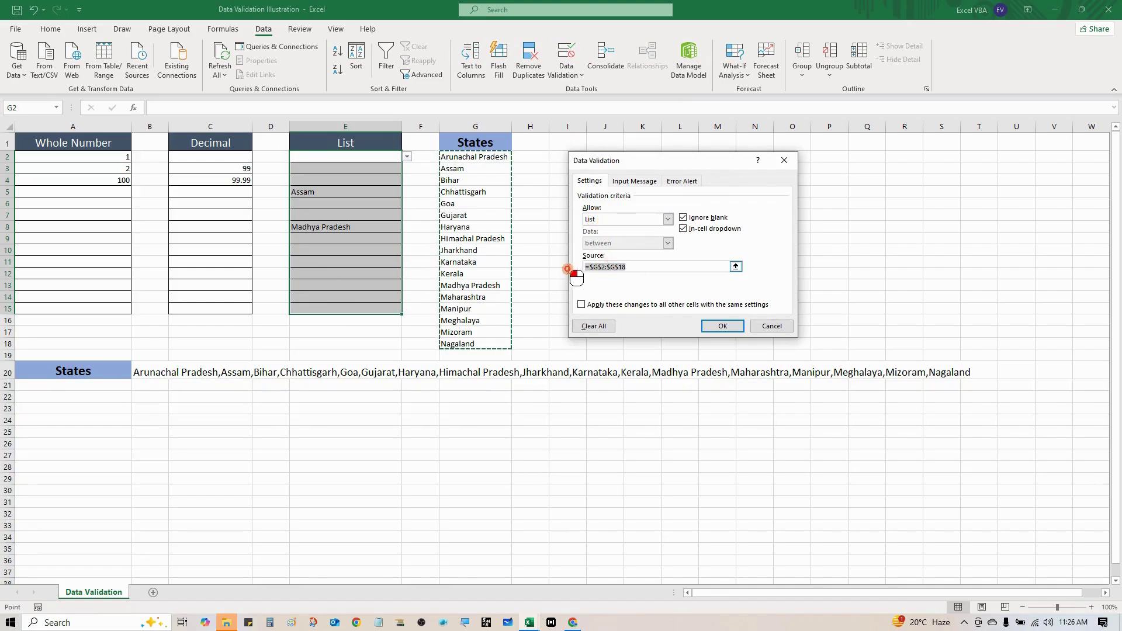
{"action": "key", "text": "Delete"}
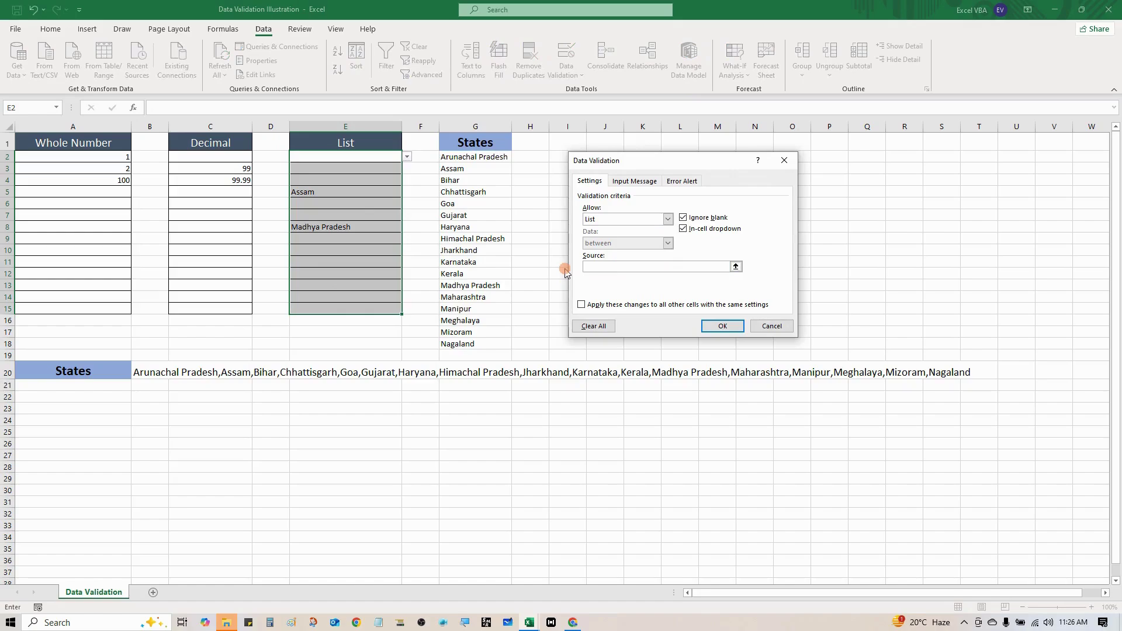
{"action": "key", "text": "ctrl+v"}
{"action": "left_click", "coordinate": [666, 266]}
{"action": "key", "text": "Home"}
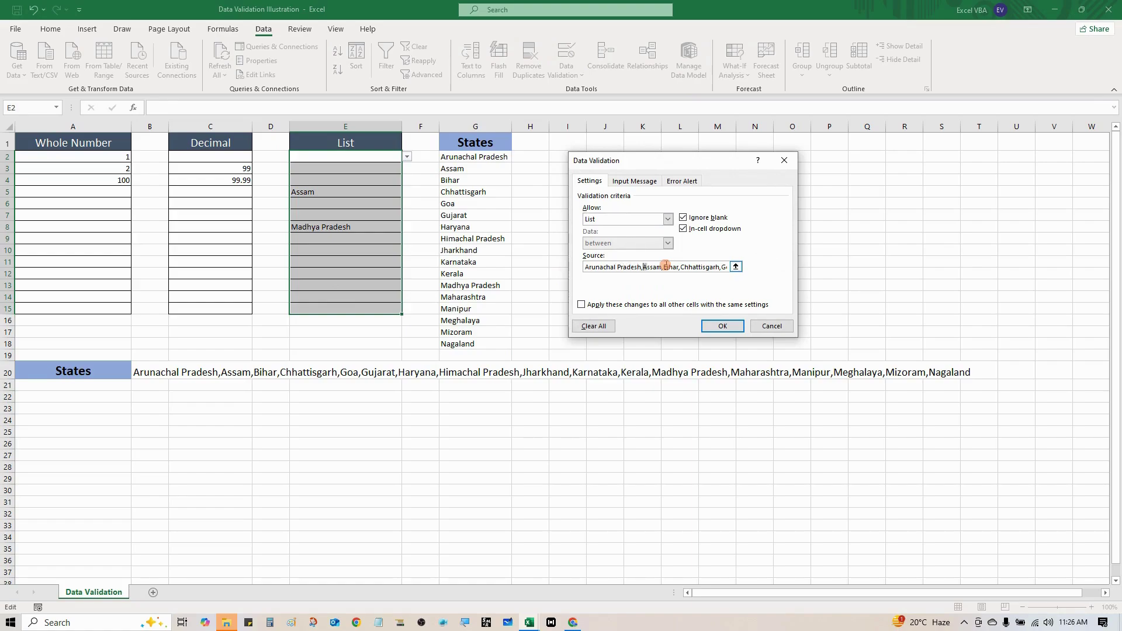
{"action": "left_click", "coordinate": [723, 324]}
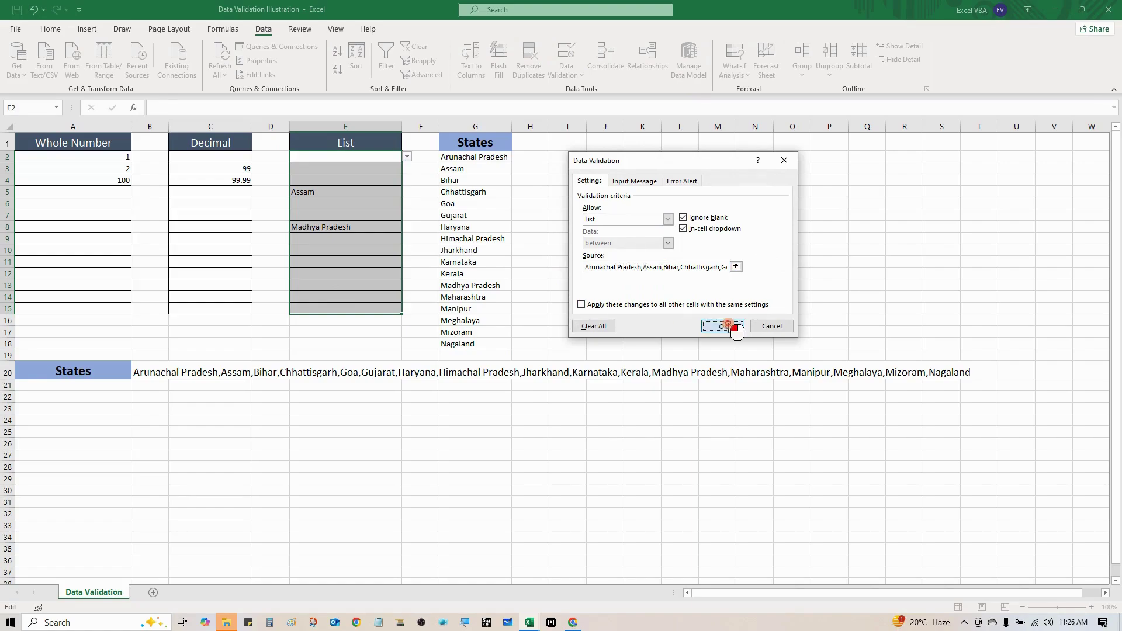
{"action": "left_click", "coordinate": [340, 260]}
Choose Chhattisgarh for E11, then delete the state names in G2:G18
{"action": "left_click", "coordinate": [406, 262]}
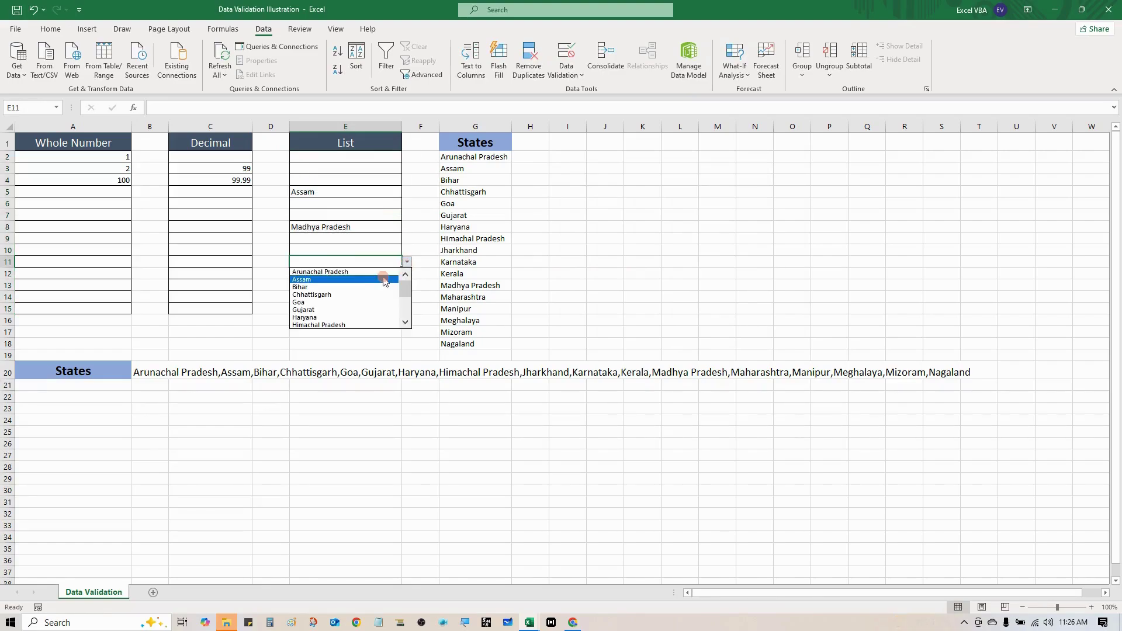
{"action": "left_click", "coordinate": [346, 295]}
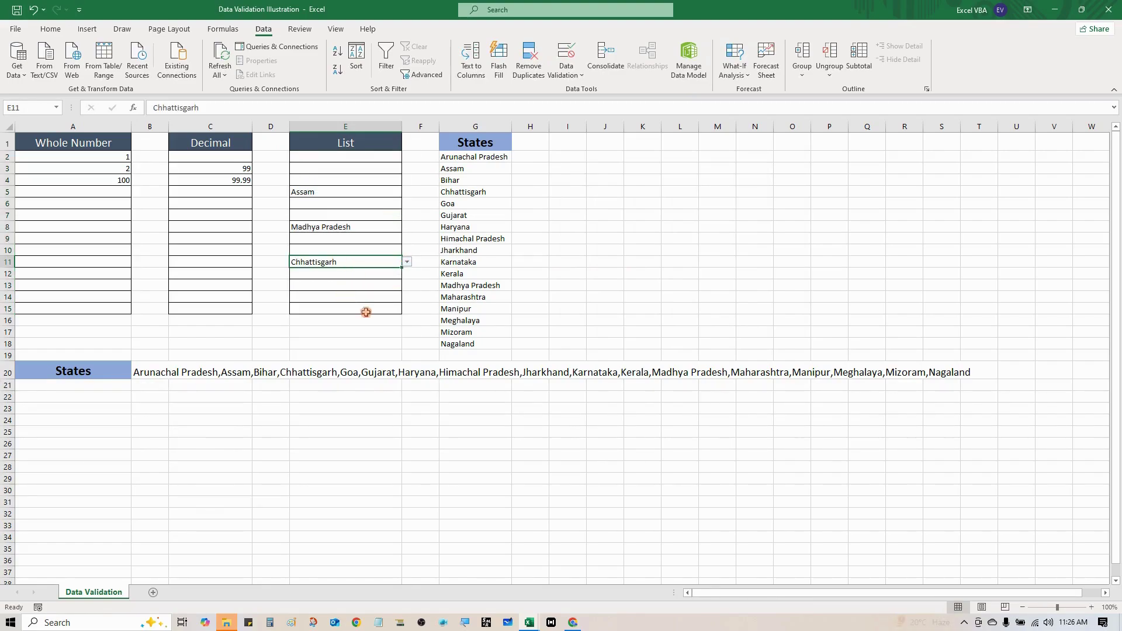
{"action": "left_click_drag", "start_coordinate": [462, 157], "coordinate": [464, 345]}
{"action": "key", "text": "Delete"}
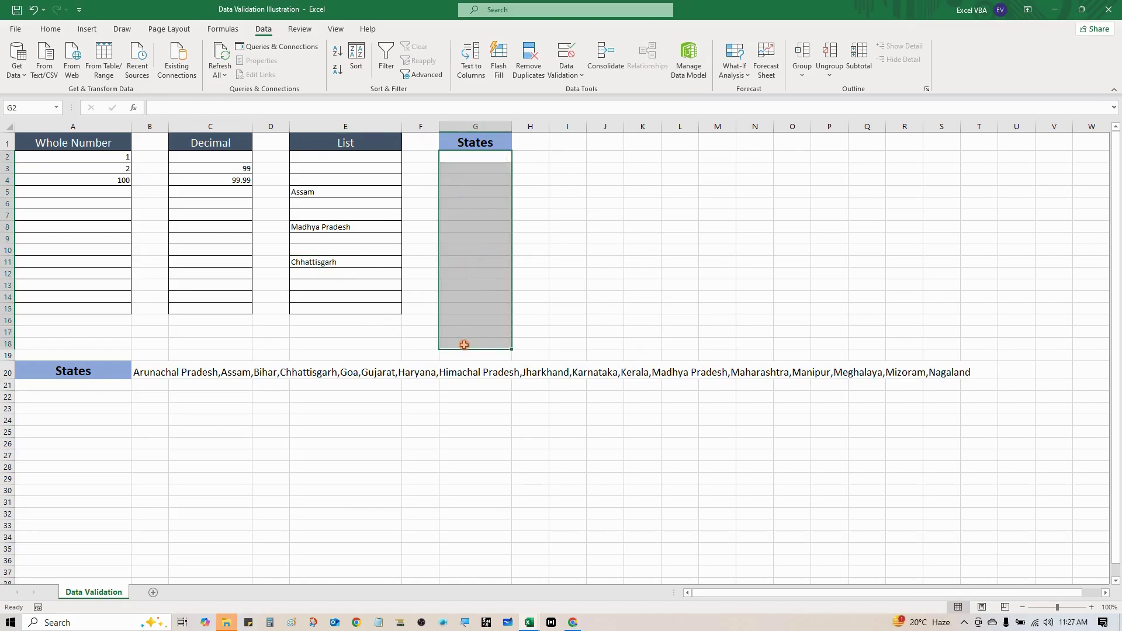
{"action": "key", "text": "Left"}
{"action": "key", "text": "Left"}
{"action": "key", "text": "Left"}
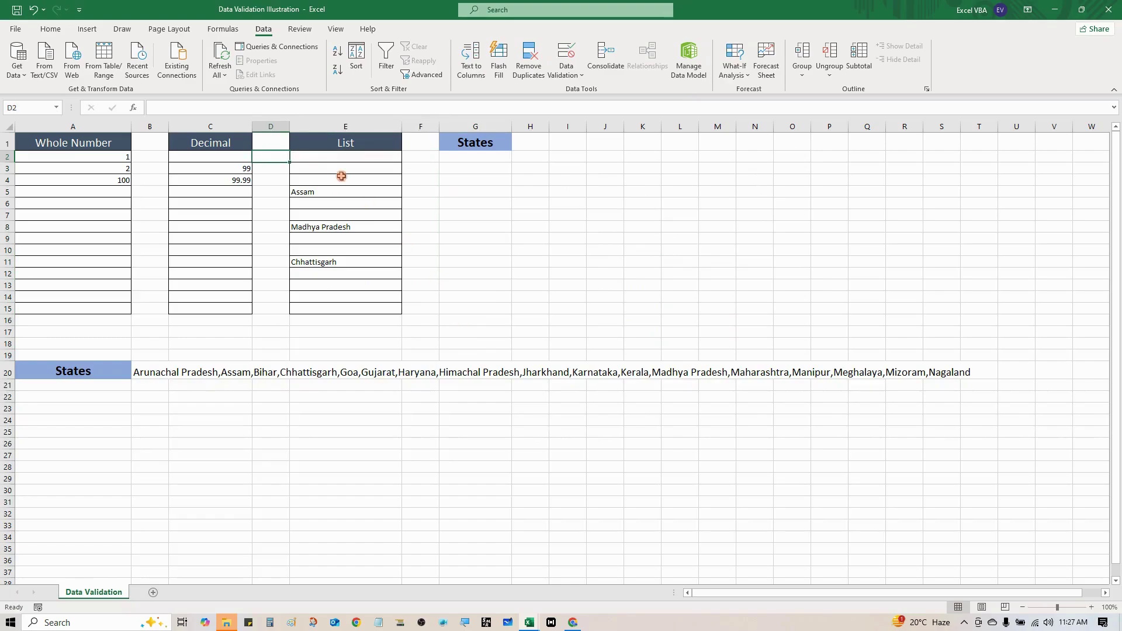
Pick Goa for E4 and E2 and Chhattisgarh for E7 from their dropdowns
{"action": "left_click", "coordinate": [344, 179]}
{"action": "left_click", "coordinate": [407, 180]}
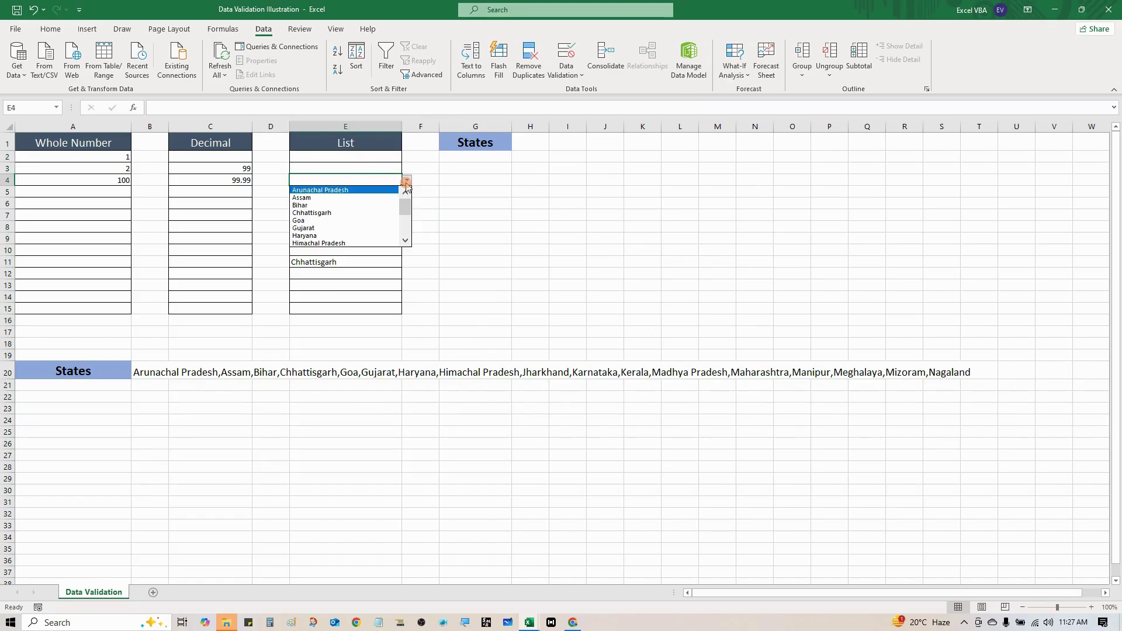
{"action": "left_click", "coordinate": [368, 221]}
{"action": "left_click", "coordinate": [381, 159]}
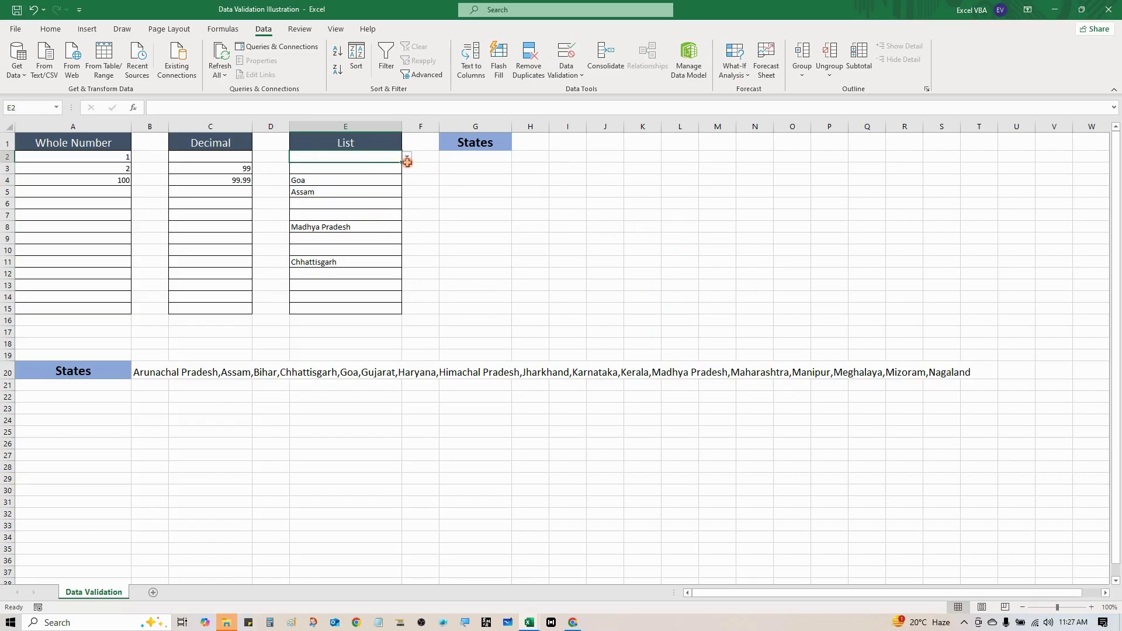
{"action": "left_click", "coordinate": [407, 157]}
{"action": "left_click", "coordinate": [363, 204]}
{"action": "left_click", "coordinate": [365, 214]}
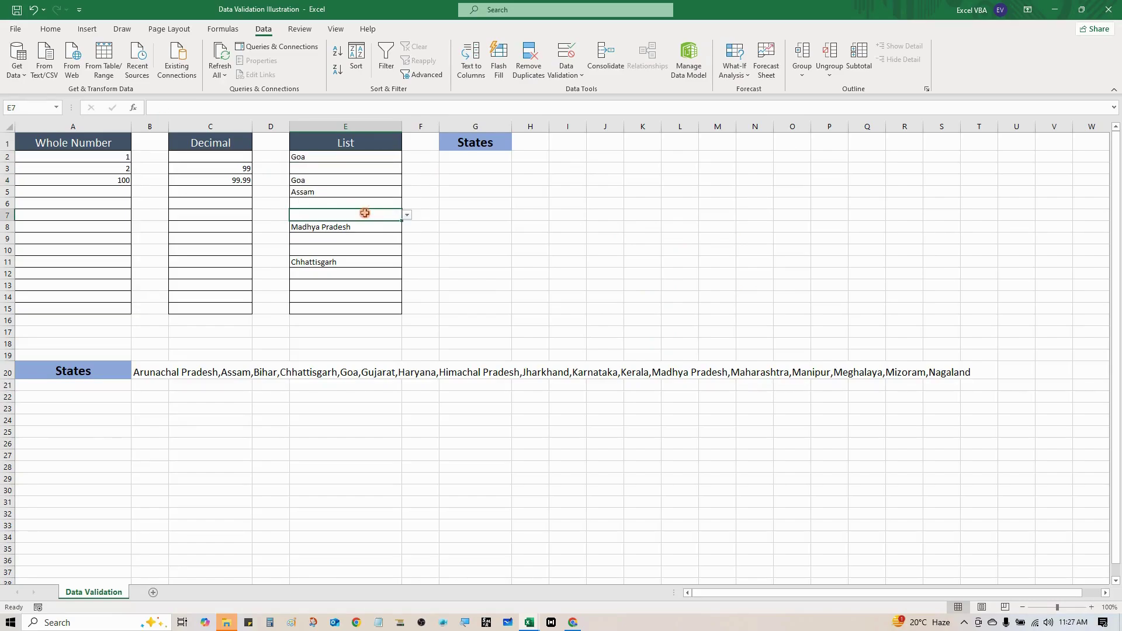
{"action": "left_click", "coordinate": [407, 215]}
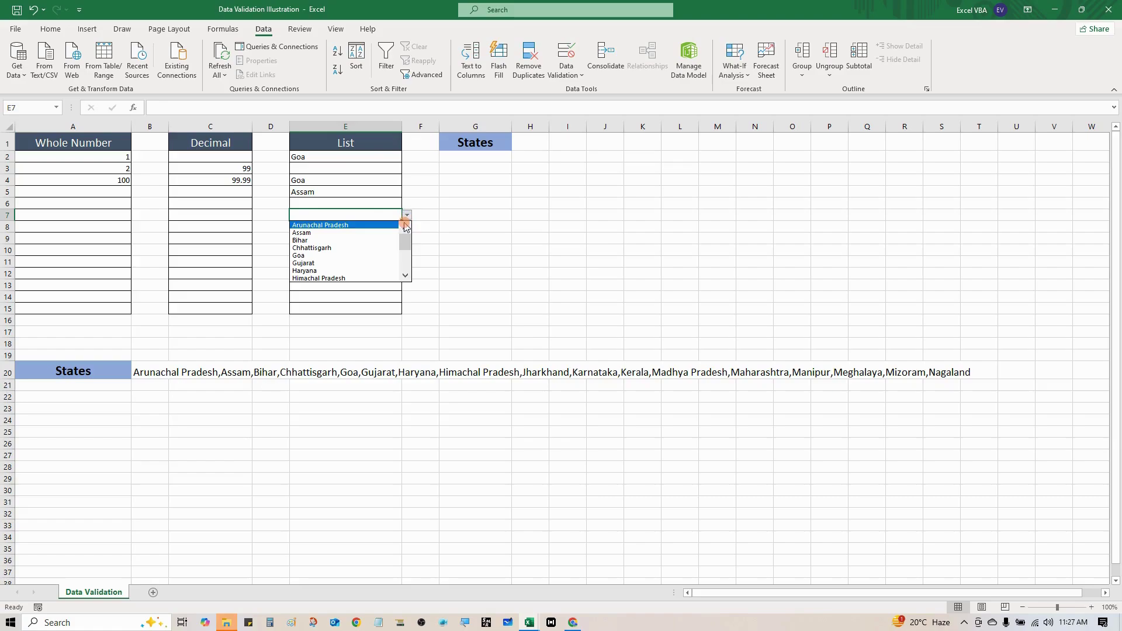
{"action": "left_click", "coordinate": [375, 248]}
{"action": "left_click", "coordinate": [372, 250]}
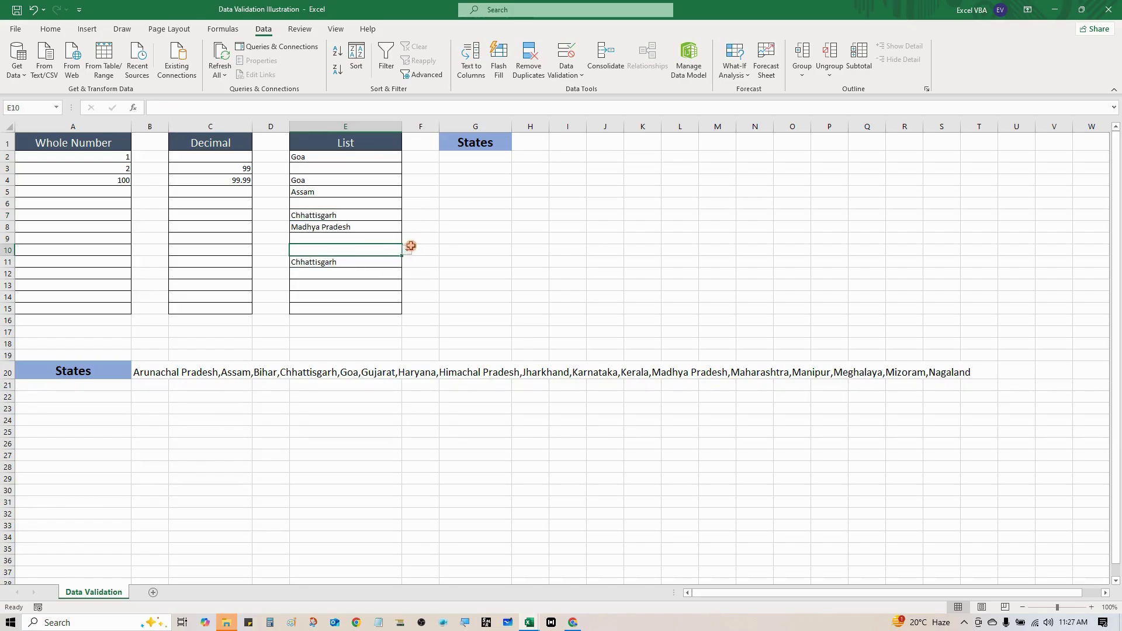
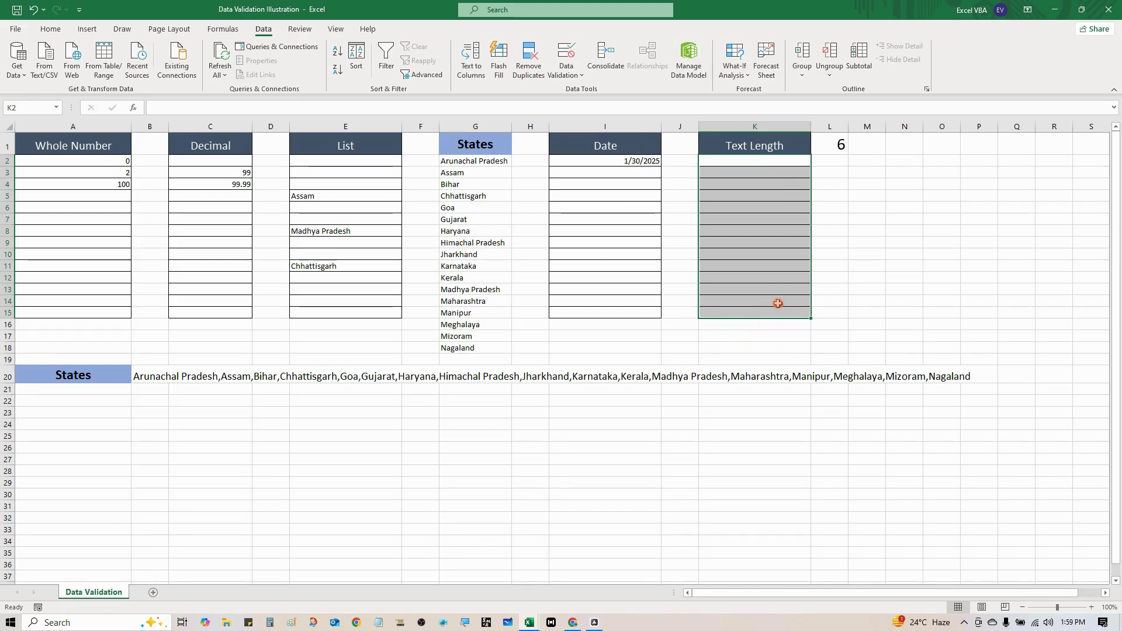
Give K2:K15 a Text length validation rule requiring length equal to the absolute reference =$L$1
{"action": "left_click", "coordinate": [565, 67]}
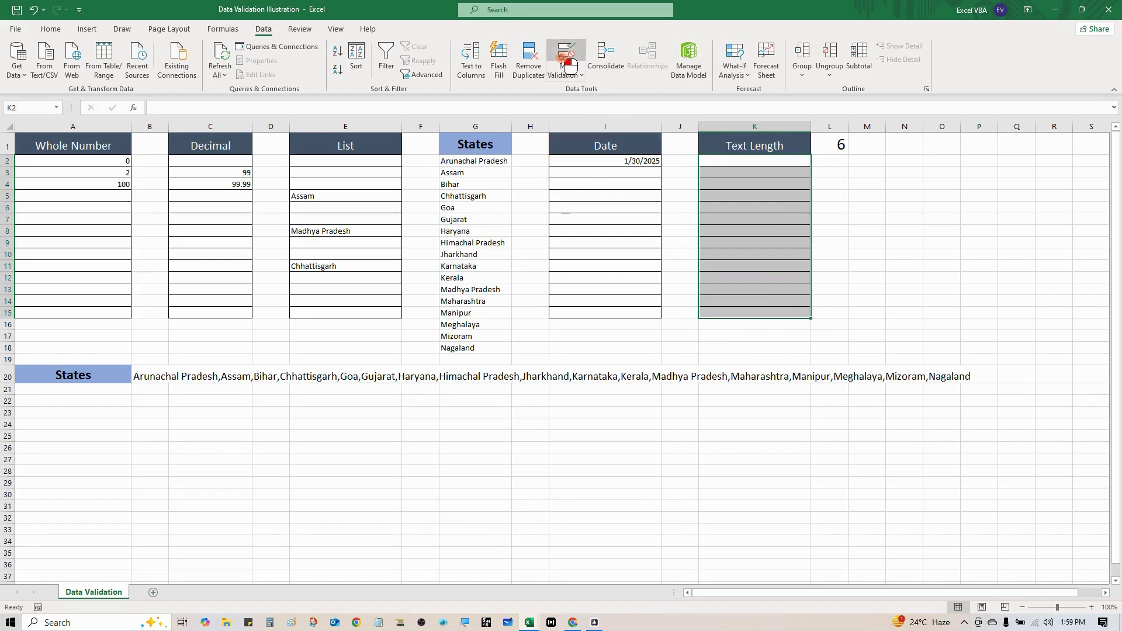
{"action": "left_click_drag", "start_coordinate": [909, 173], "coordinate": [893, 165]}
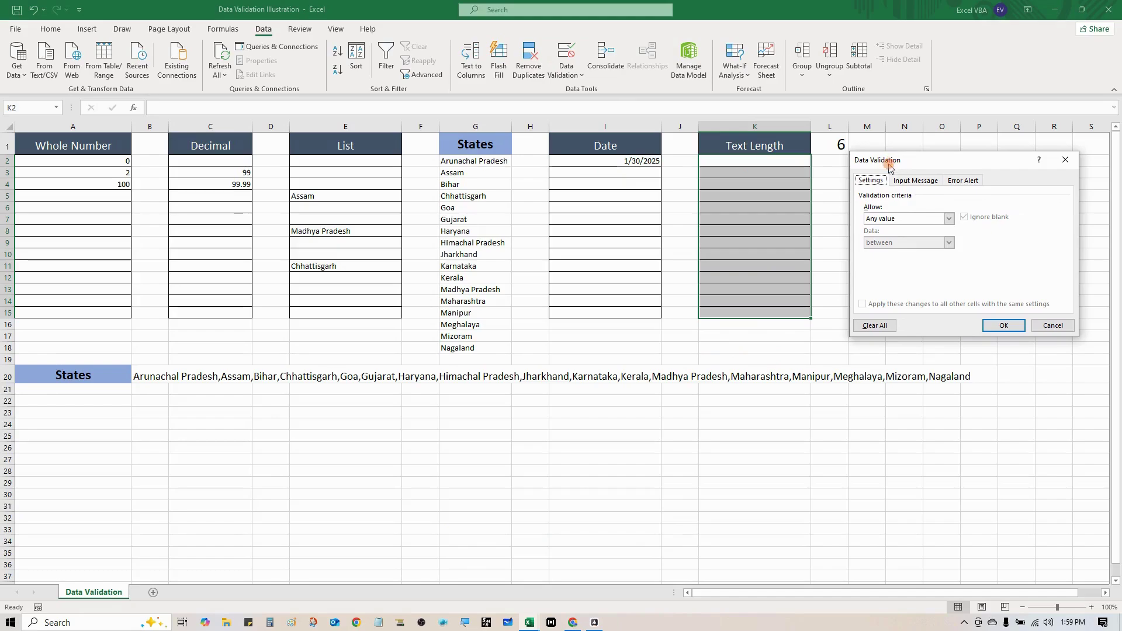
{"action": "left_click", "coordinate": [855, 182]}
{"action": "left_click", "coordinate": [905, 224]}
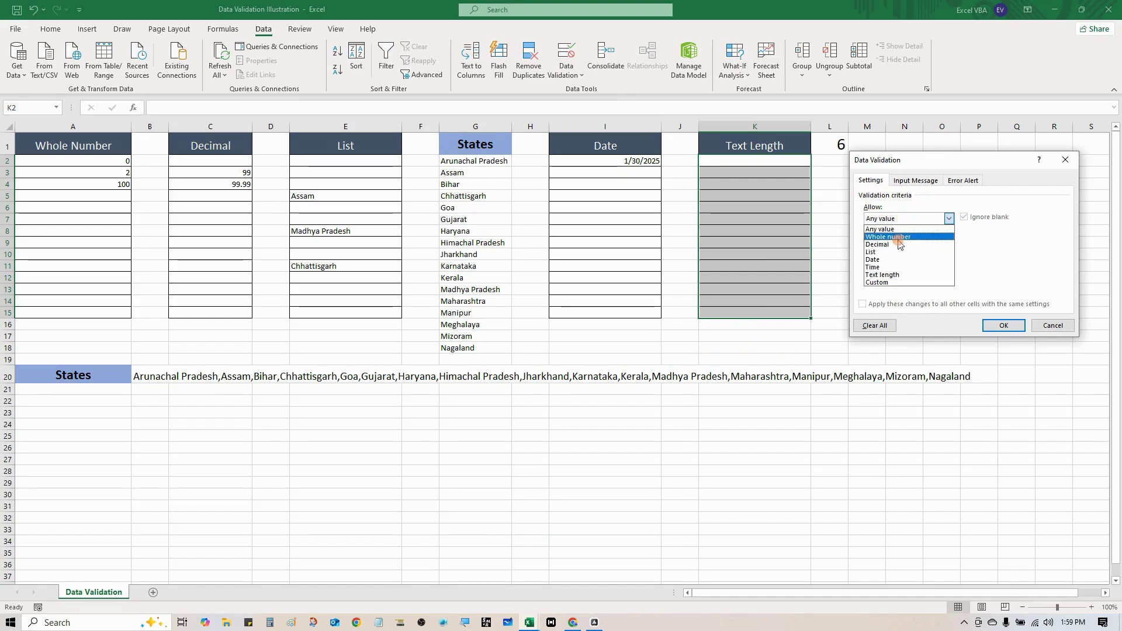
{"action": "left_click", "coordinate": [894, 274]}
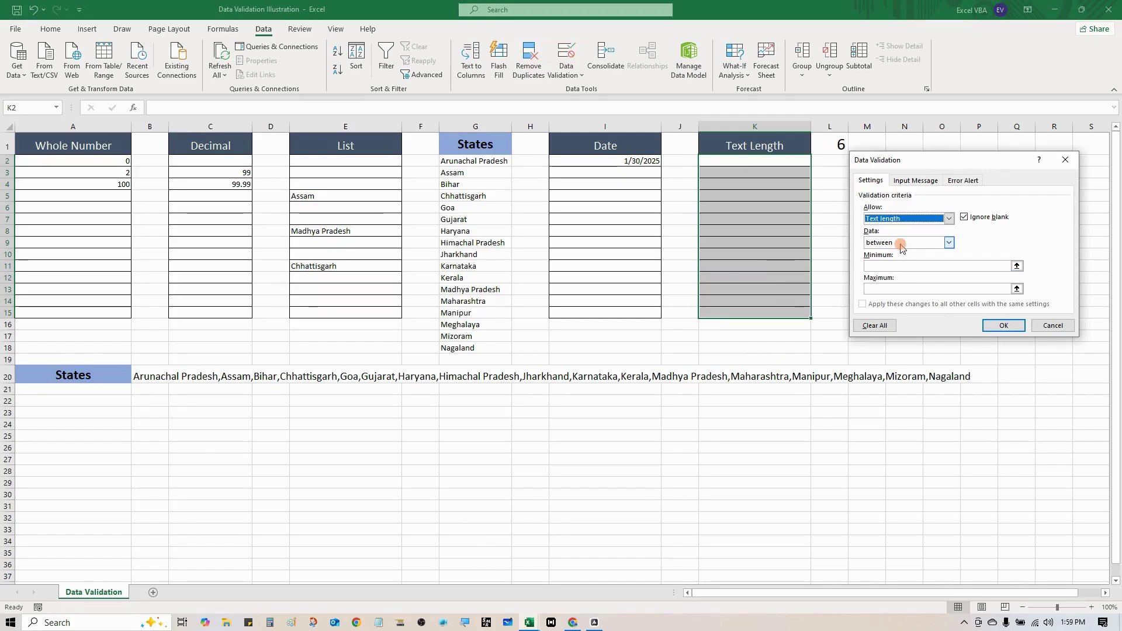
{"action": "left_click", "coordinate": [900, 244]}
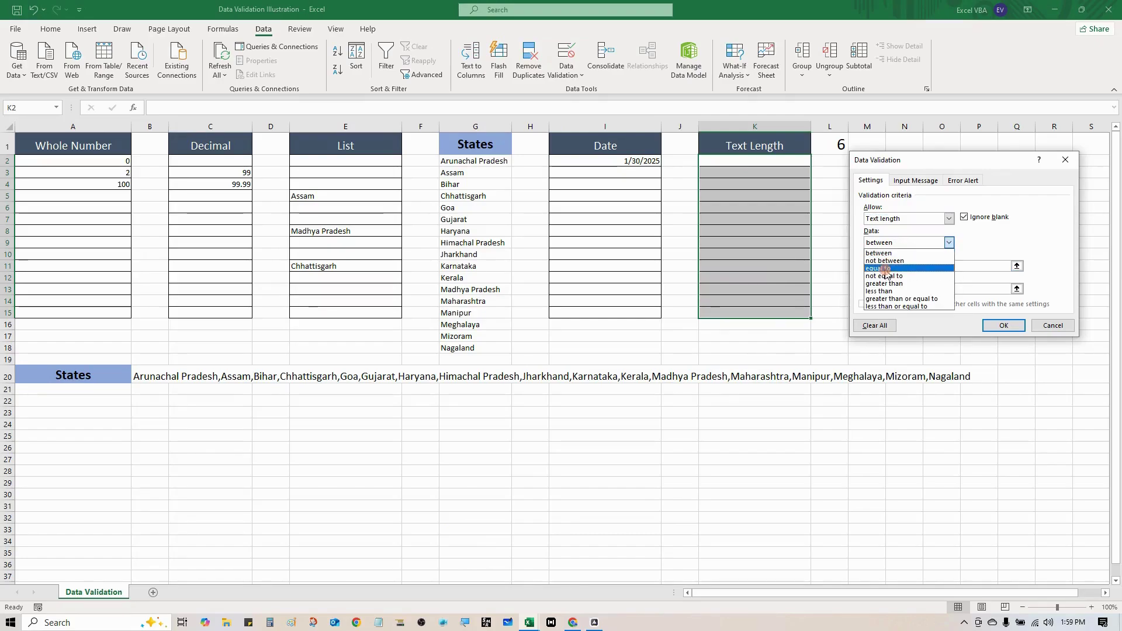
{"action": "left_click", "coordinate": [886, 269]}
{"action": "left_click", "coordinate": [885, 266]}
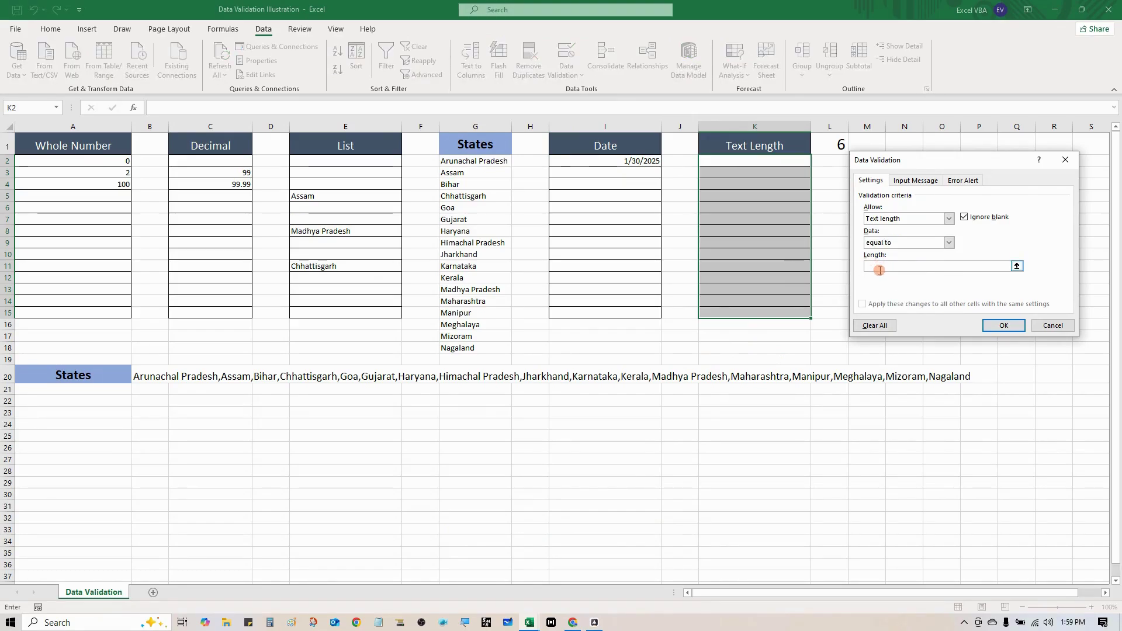
{"action": "type", "text": "6"}
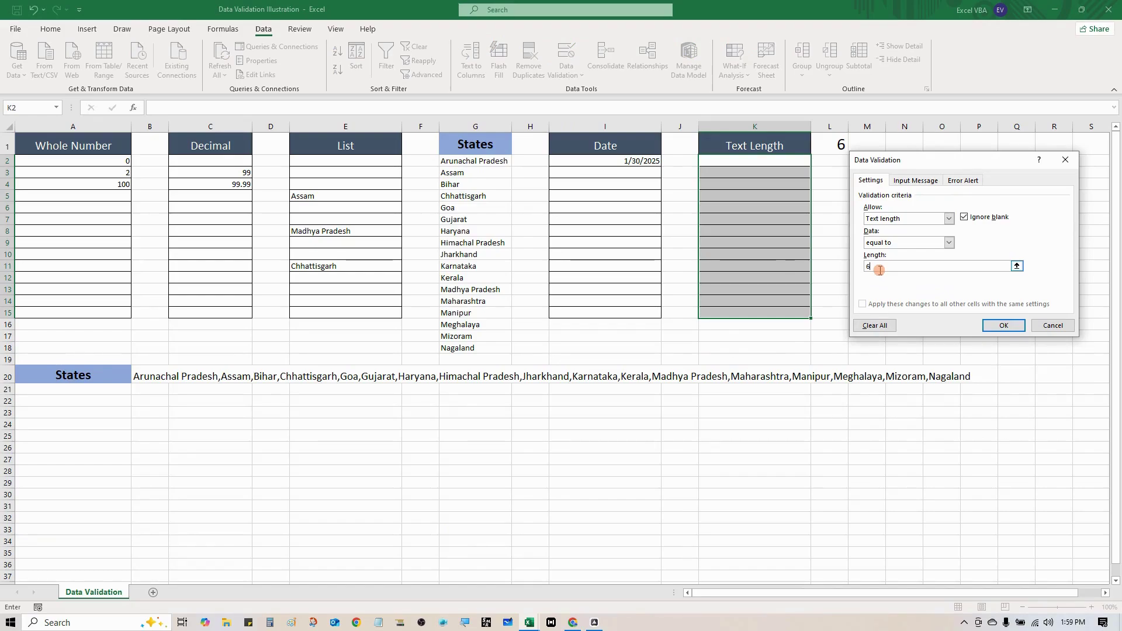
{"action": "type", "text": "="}
{"action": "left_click", "coordinate": [822, 142]}
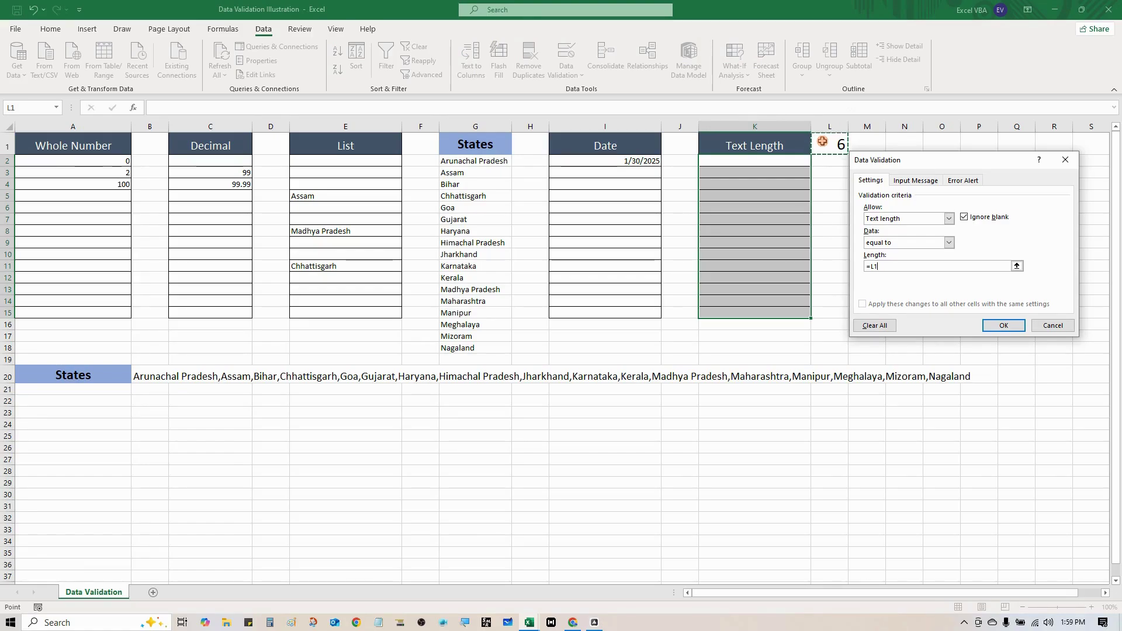
{"action": "key", "text": "F4"}
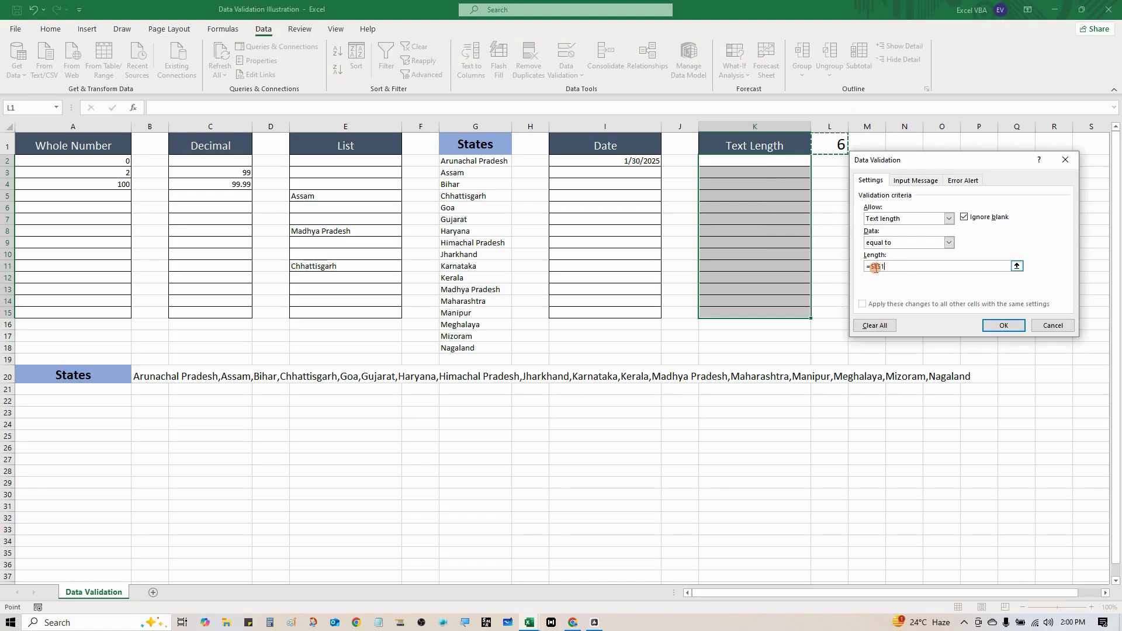
{"action": "left_click", "coordinate": [1000, 326]}
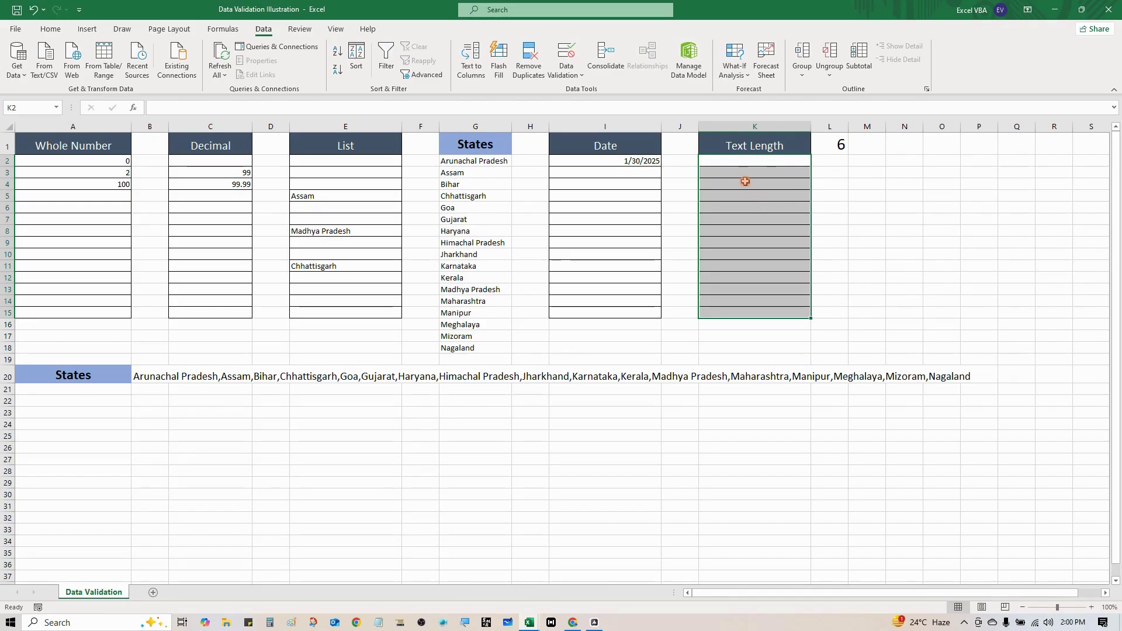
Enter 123456 in K2, which the length rule accepts
{"action": "left_click", "coordinate": [745, 181]}
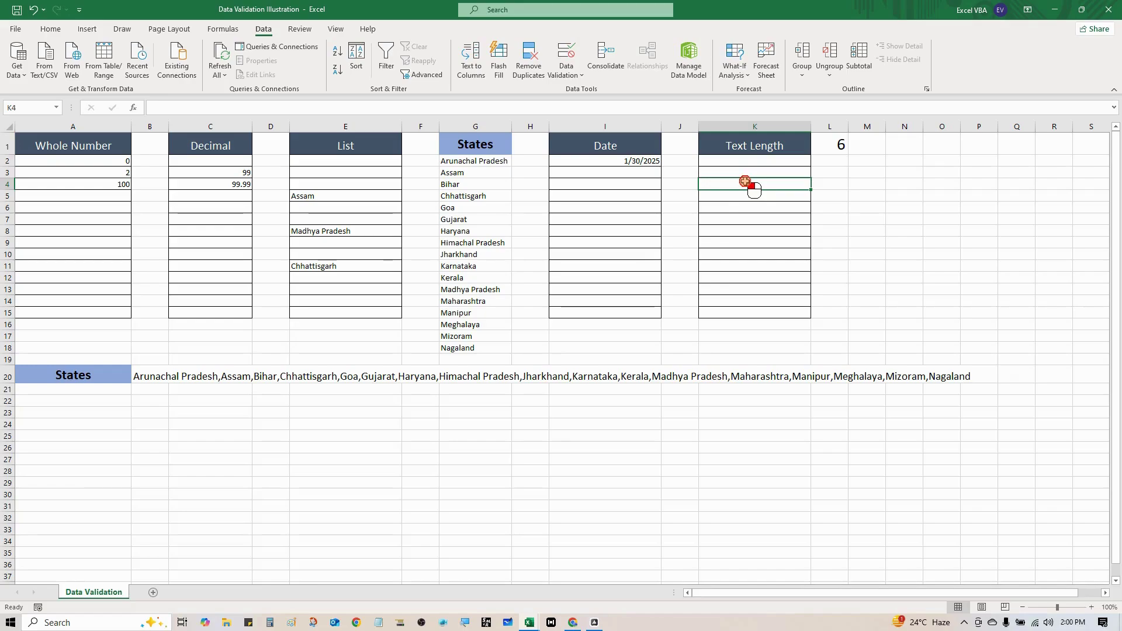
{"action": "left_click", "coordinate": [745, 182]}
{"action": "left_click", "coordinate": [743, 162]}
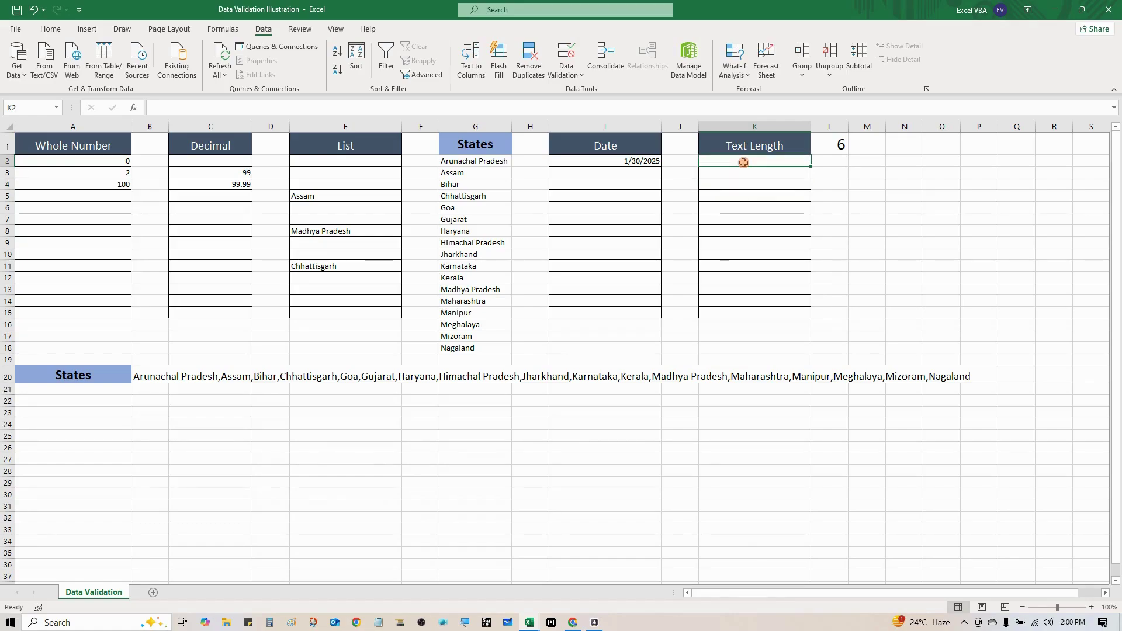
{"action": "type", "text": "123456"}
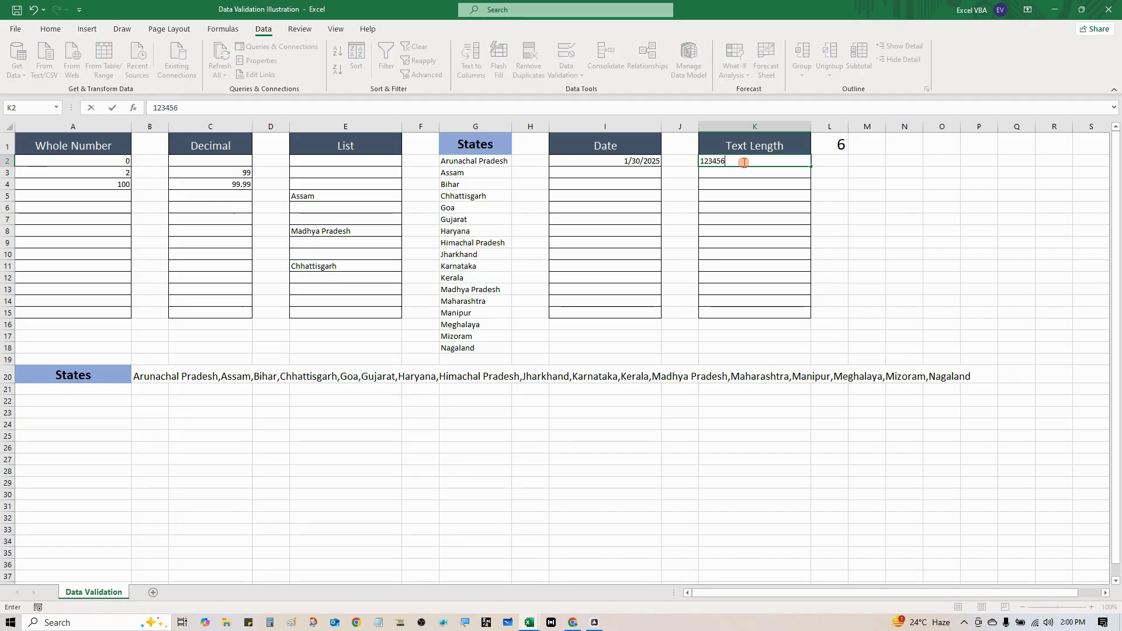
{"action": "key", "text": "Return"}
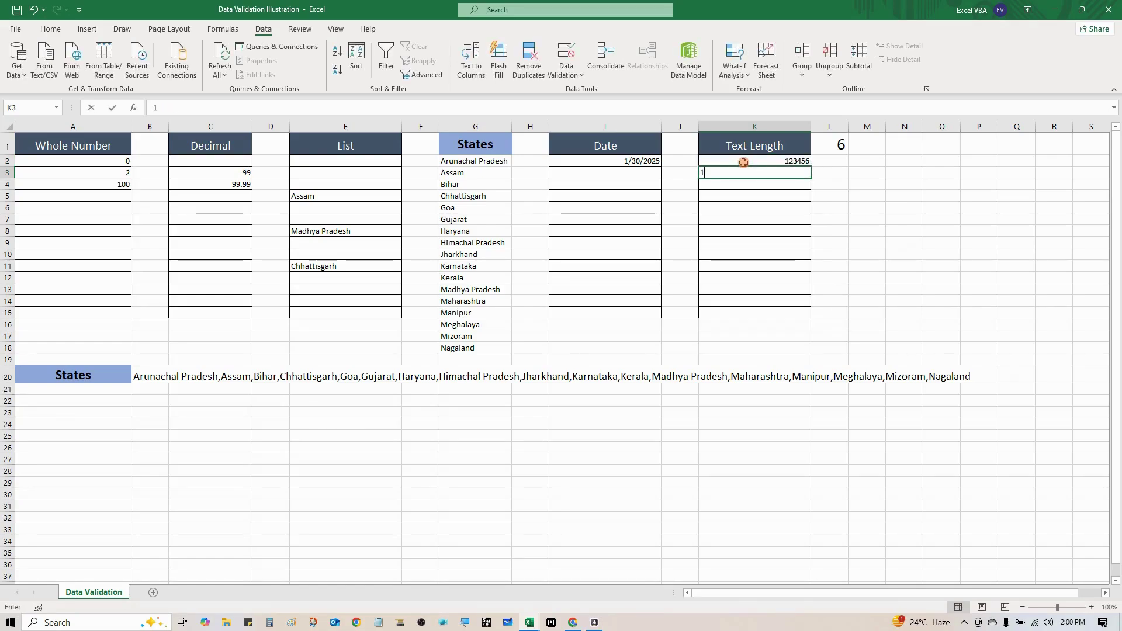
Try 12345 and then `1234567 in K3, dismissing each validation rejection
{"action": "type", "text": "12345"}
{"action": "key", "text": "Return"}
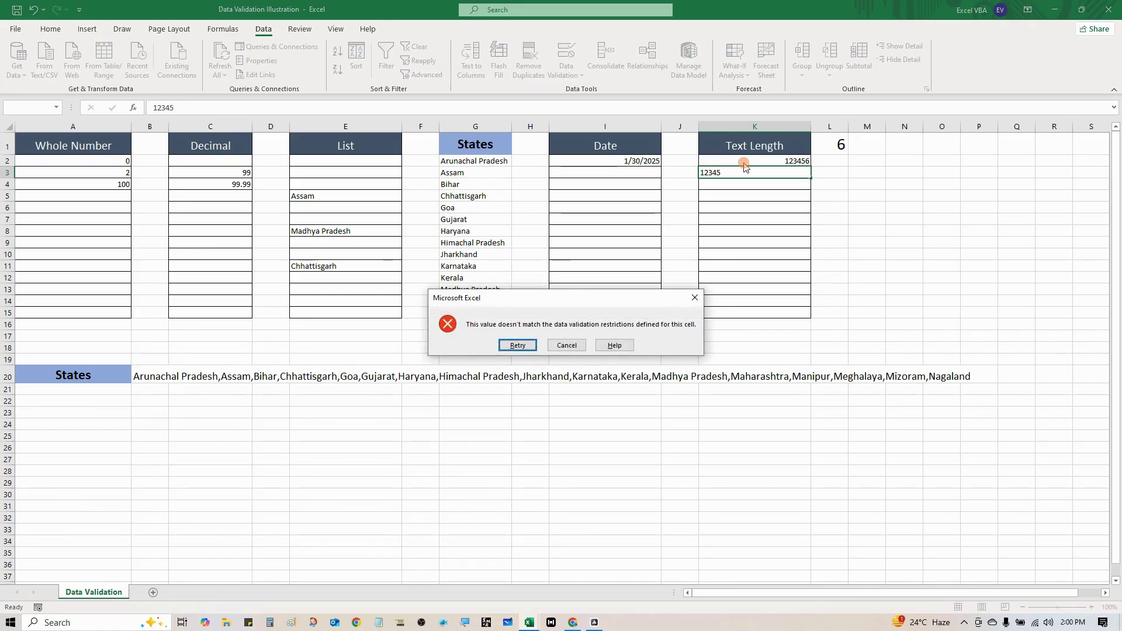
{"action": "key", "text": "Escape"}
{"action": "type", "text": "`1234567"}
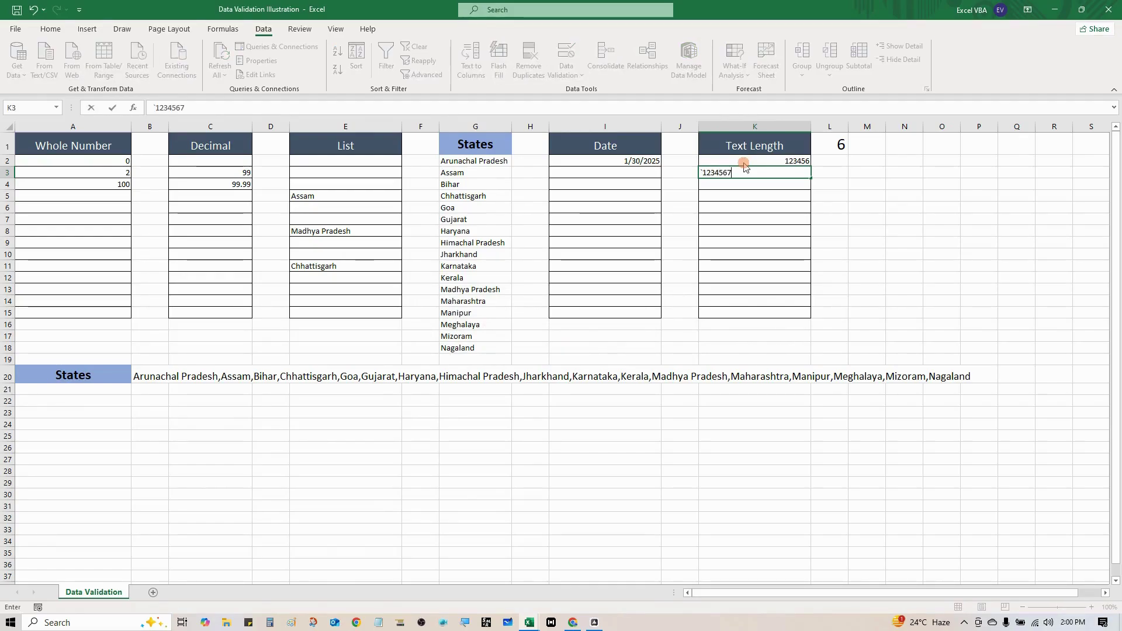
{"action": "key", "text": "Return"}
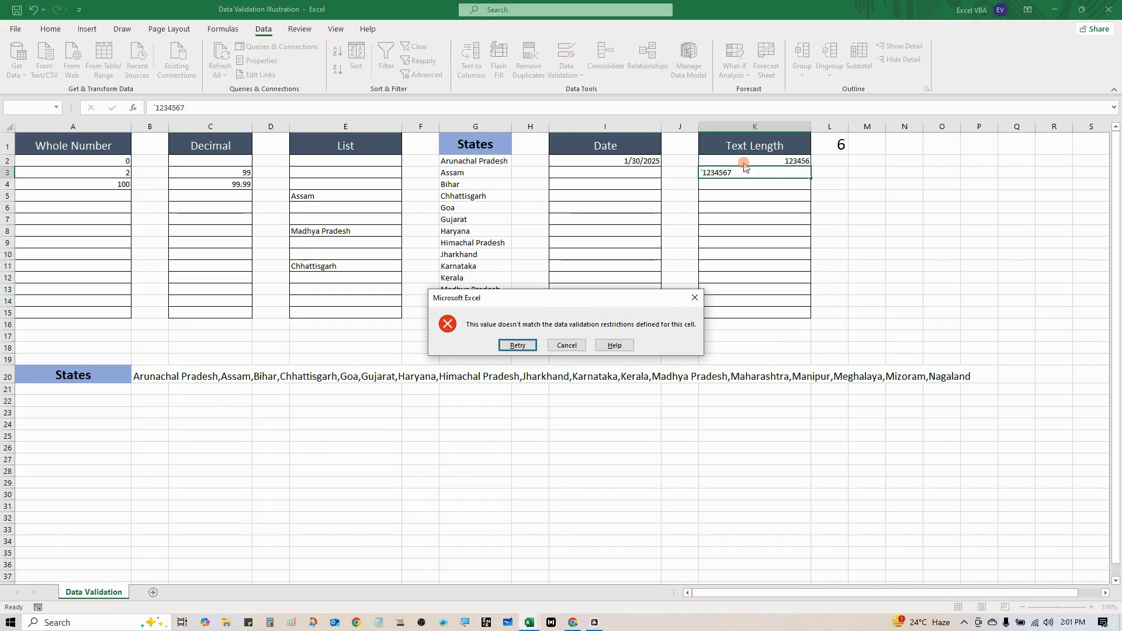
{"action": "key", "text": "Escape"}
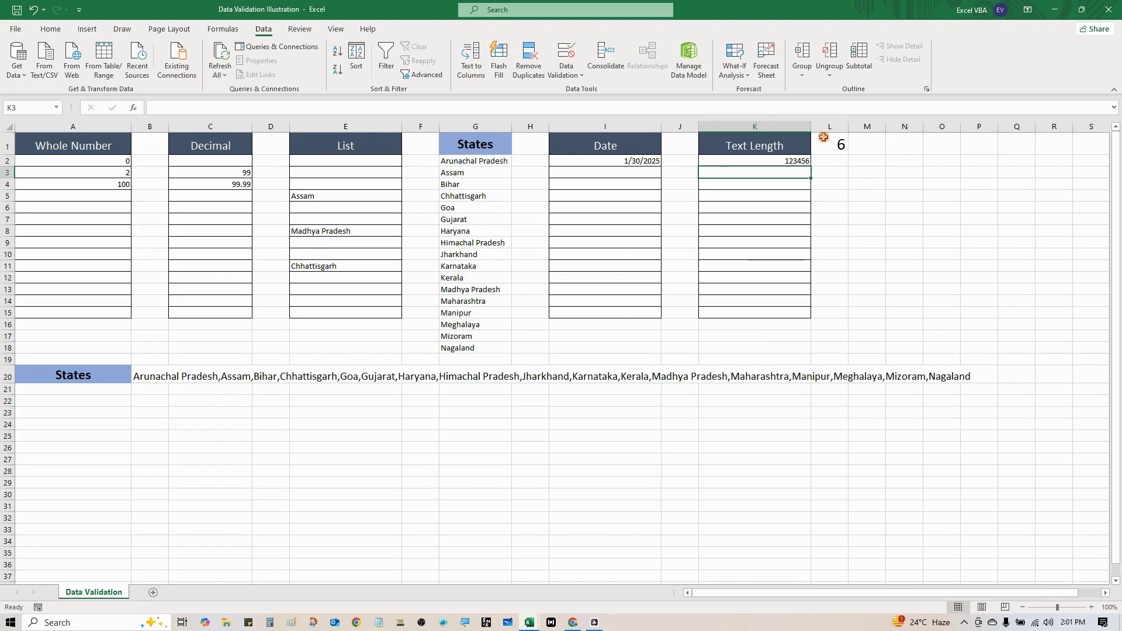
Change the required text length in L1 to 2
{"action": "left_click", "coordinate": [823, 137]}
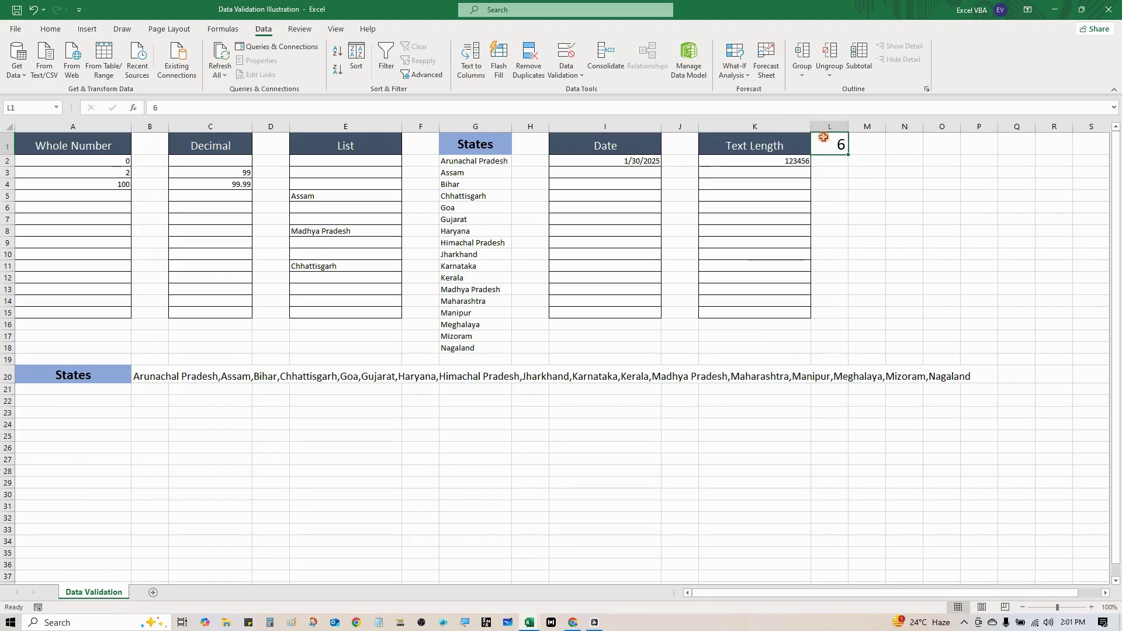
{"action": "type", "text": "2"}
{"action": "key", "text": "Return"}
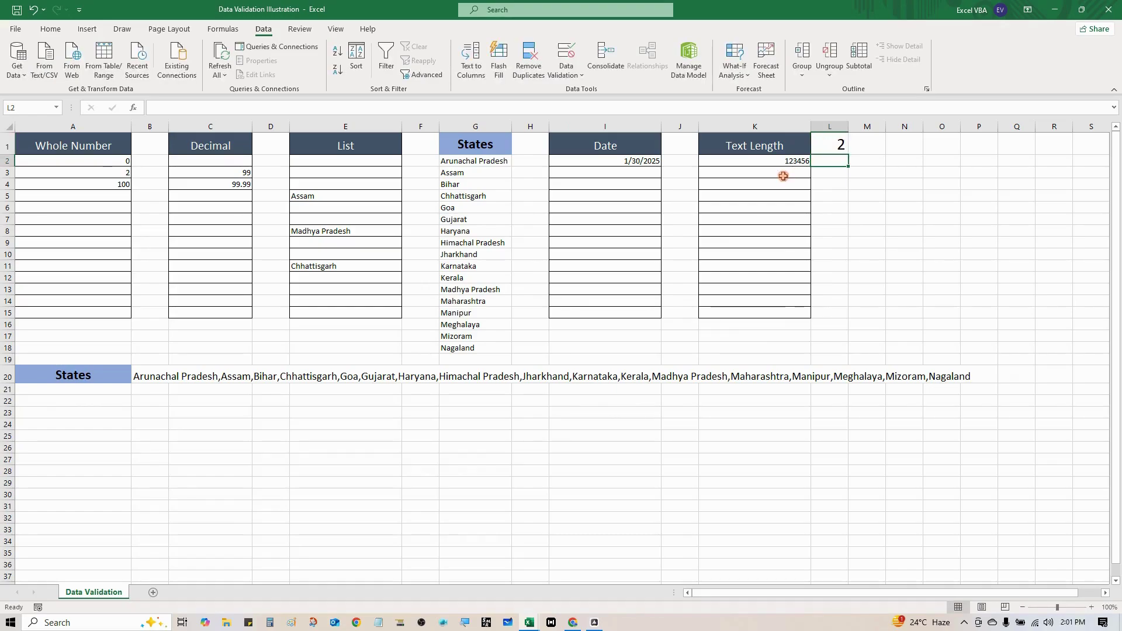
In K3, see 123 rejected, then enter 12 successfully
{"action": "left_click", "coordinate": [784, 176]}
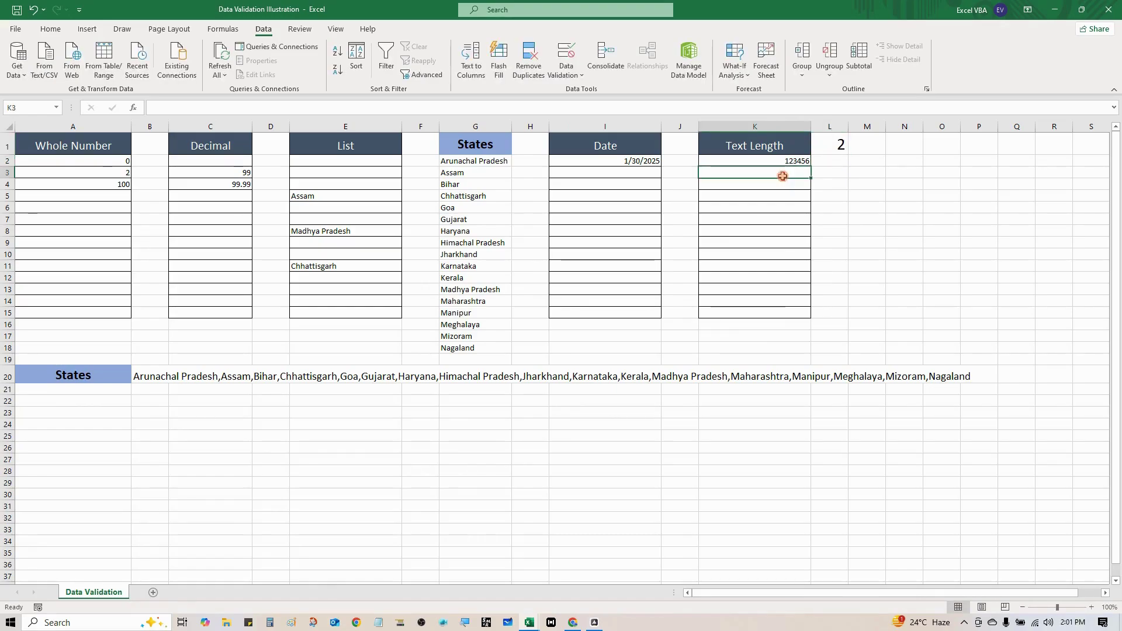
{"action": "type", "text": "1"}
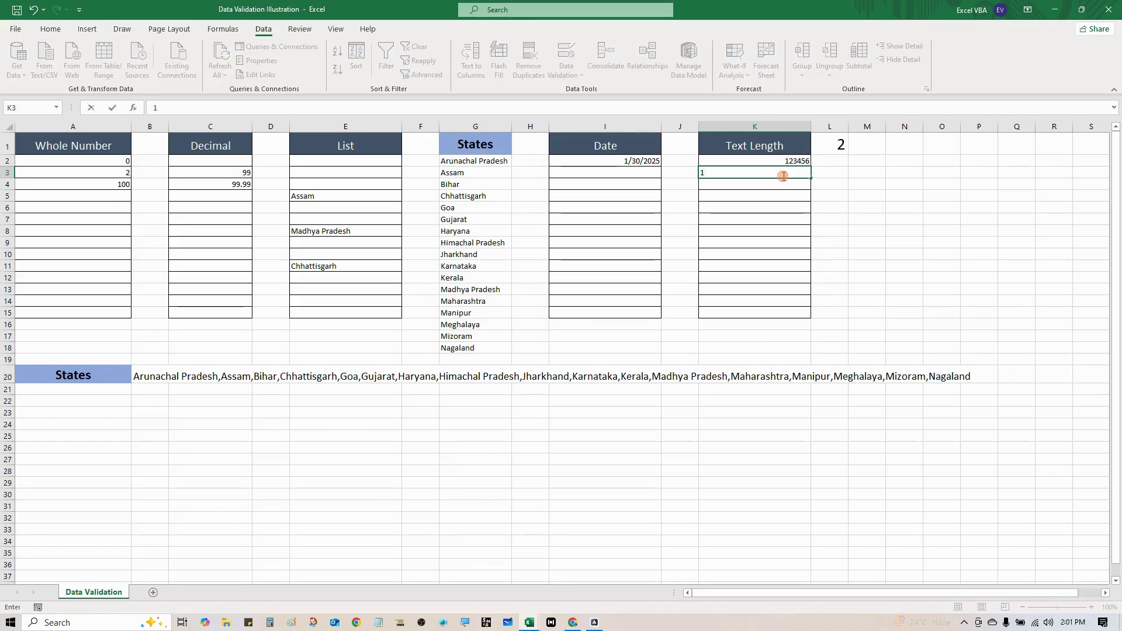
{"action": "type", "text": "23"}
{"action": "key", "text": "Return"}
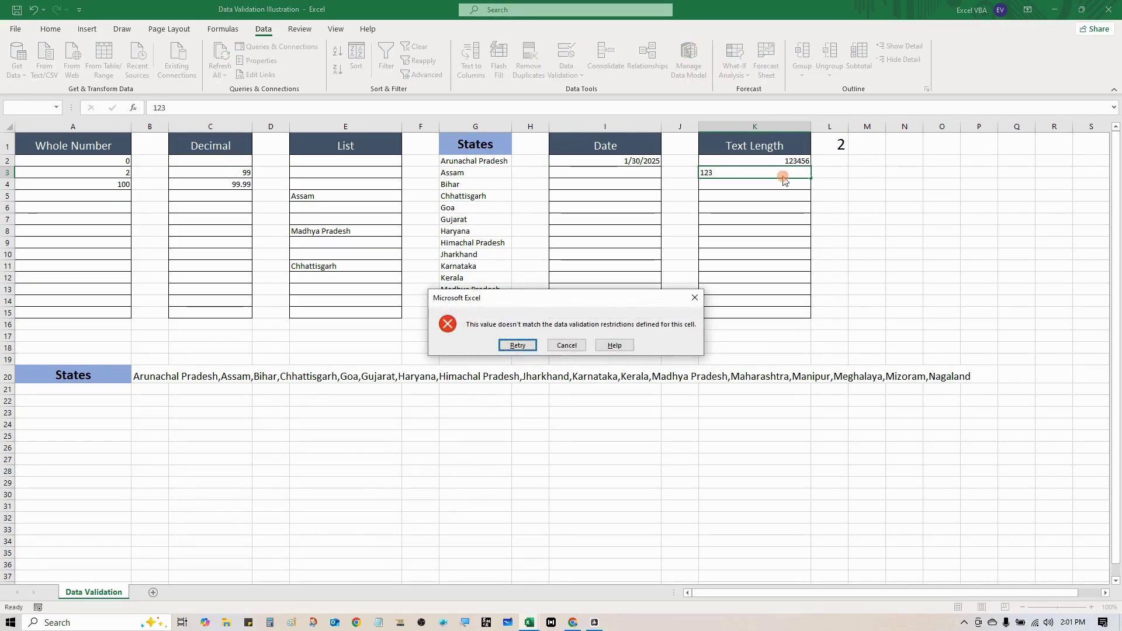
{"action": "key", "text": "Escape"}
{"action": "type", "text": "12"}
{"action": "key", "text": "Return"}
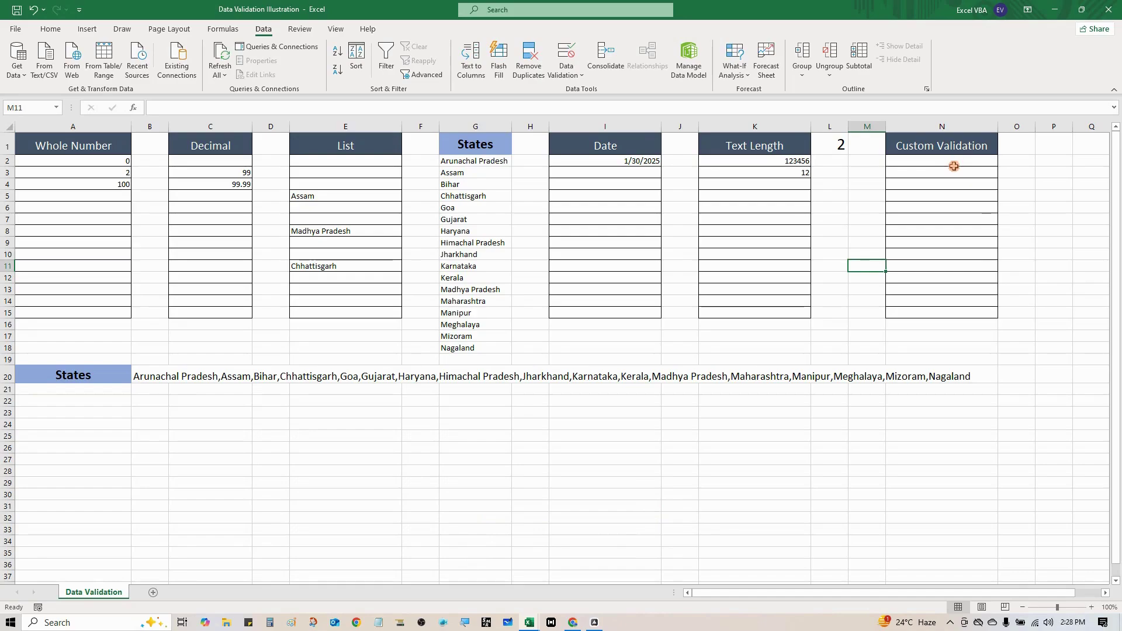
Select N2:N15 and set its Data Validation Allow type to Custom
{"action": "left_click_drag", "start_coordinate": [953, 167], "coordinate": [956, 301]}
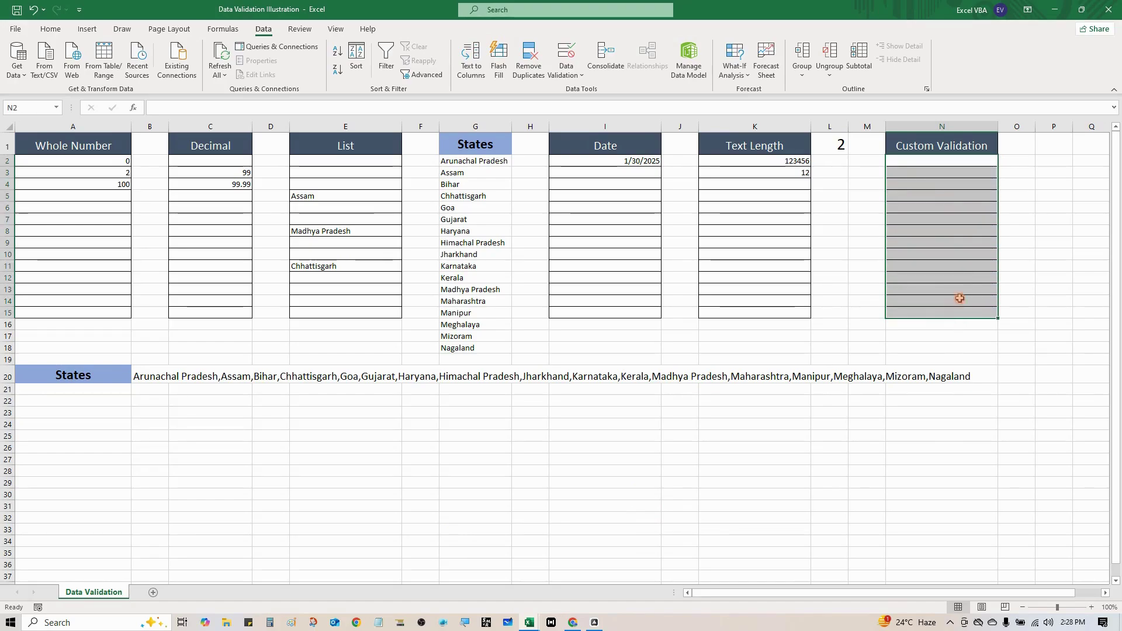
{"action": "right_click", "coordinate": [965, 199]}
{"action": "key", "text": "Escape"}
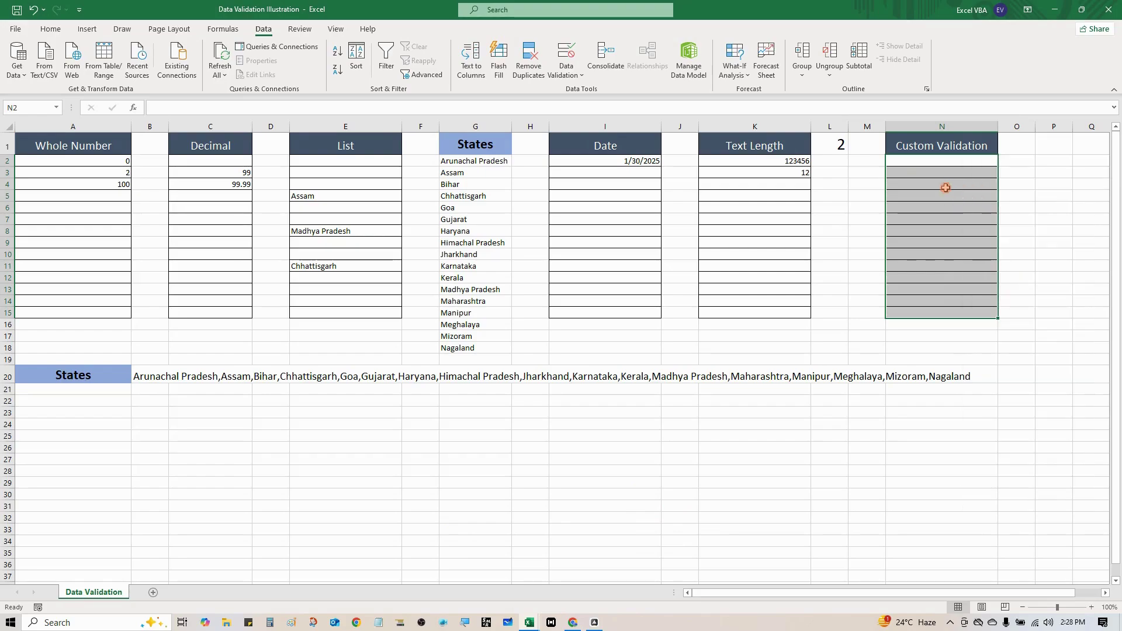
{"action": "left_click", "coordinate": [573, 63]}
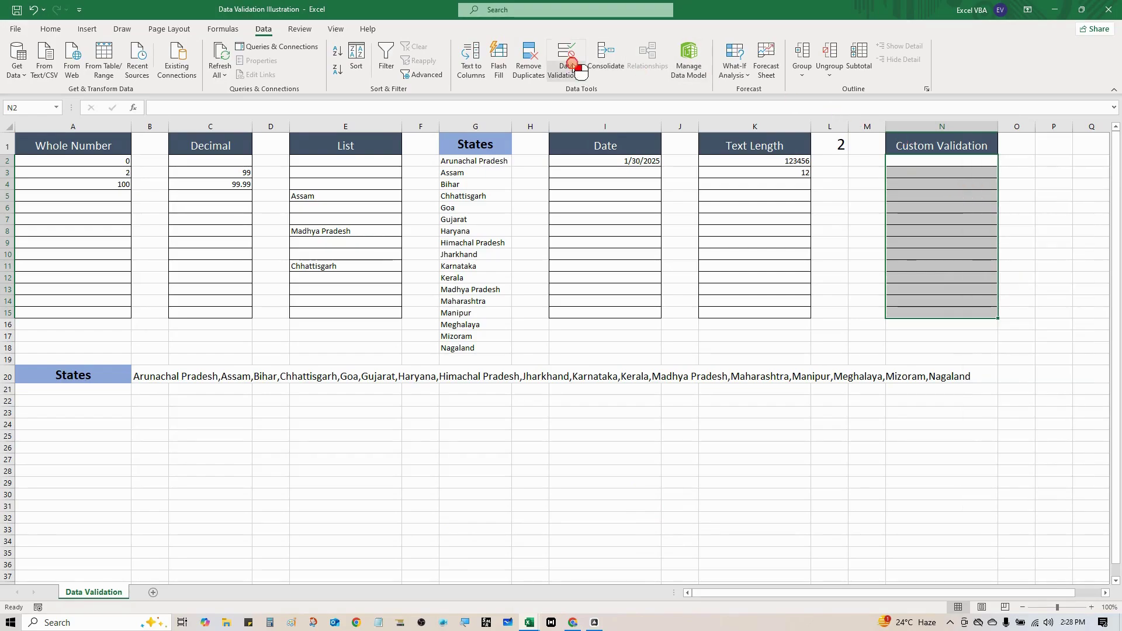
{"action": "left_click", "coordinate": [584, 91]}
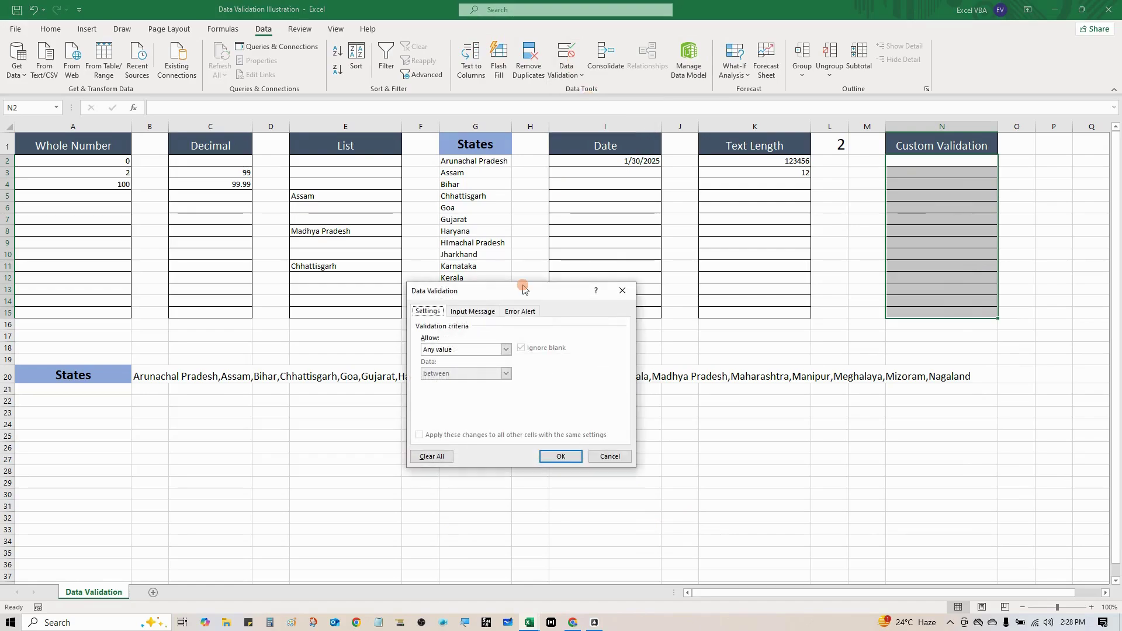
{"action": "left_click_drag", "start_coordinate": [524, 290], "coordinate": [588, 260]}
{"action": "left_click", "coordinate": [502, 289]}
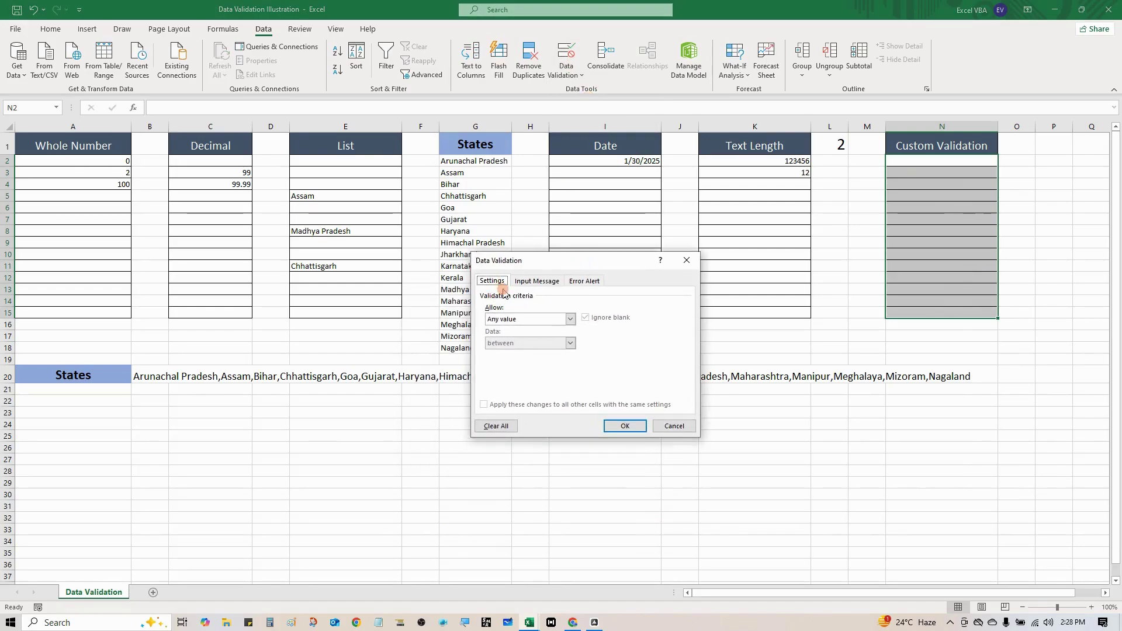
{"action": "left_click", "coordinate": [524, 320]}
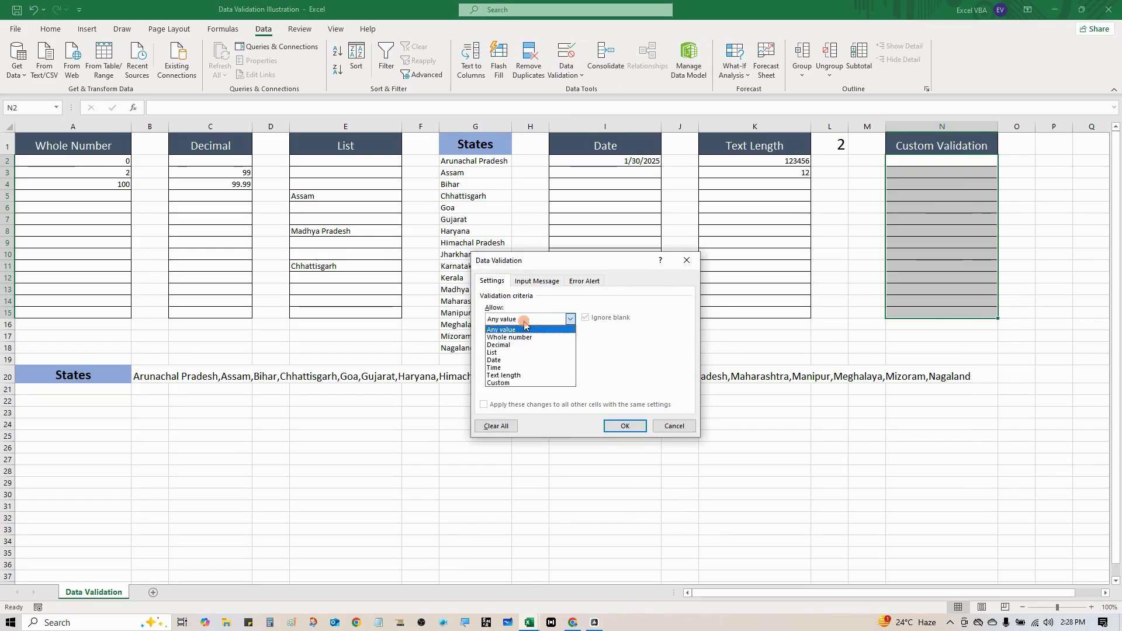
{"action": "left_click", "coordinate": [519, 383]}
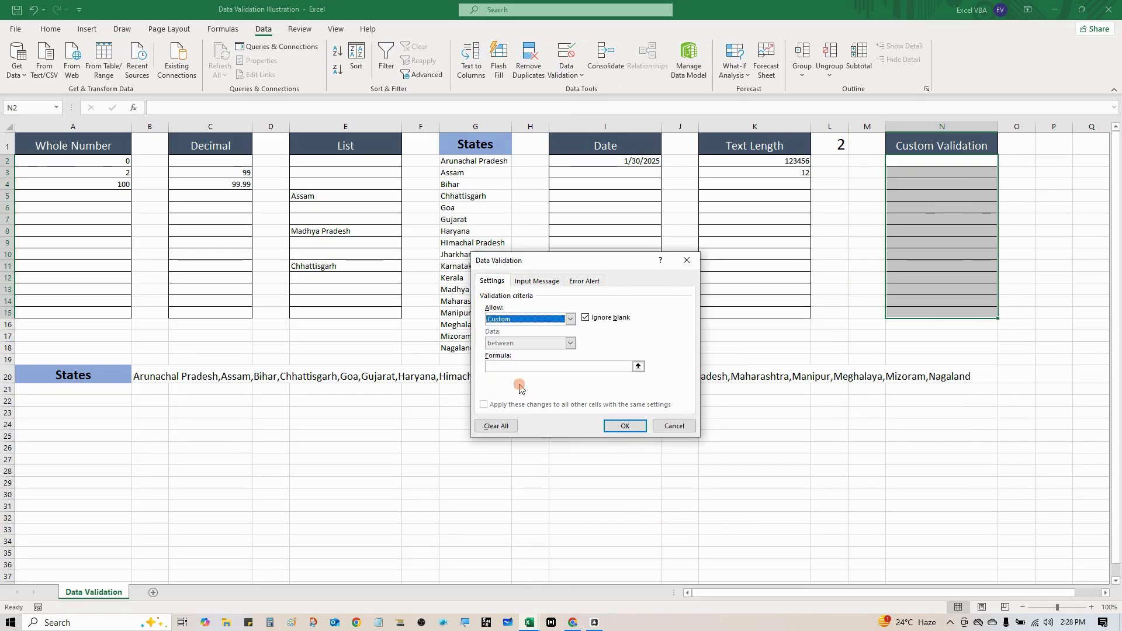
Paste the formula =ISNUMBER(SEARCH("@",N2)) and apply the rule
{"action": "left_click", "coordinate": [504, 366]}
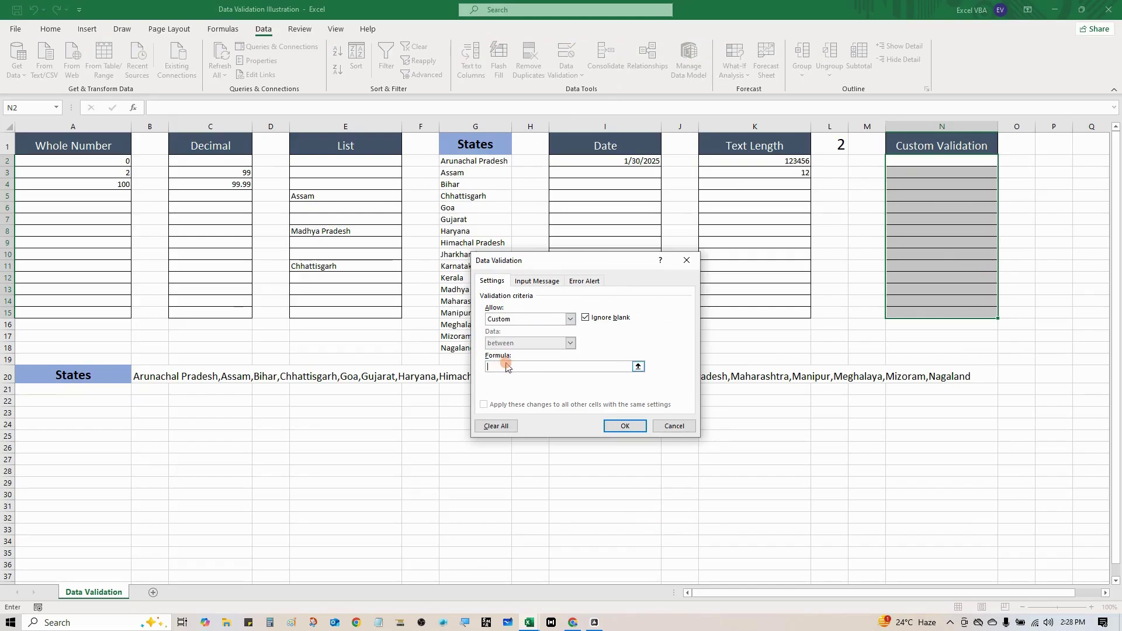
{"action": "type", "text": "=ISNUMBER(SEARCH(\"@\",N2))"}
{"action": "left_click", "coordinate": [567, 368]}
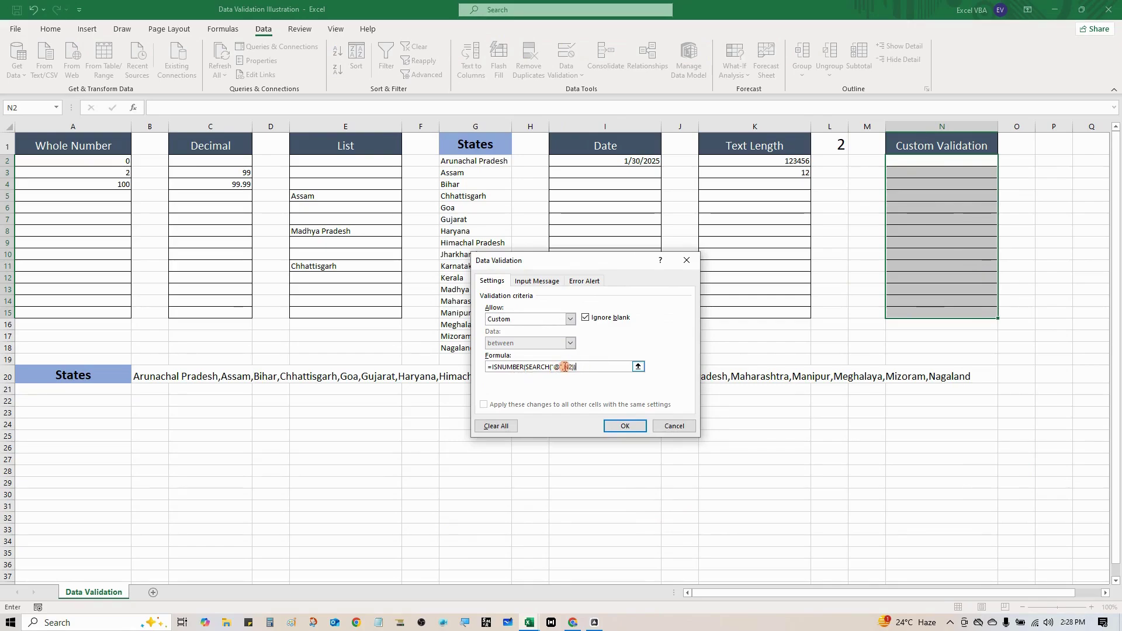
{"action": "left_click_drag", "start_coordinate": [565, 367], "coordinate": [571, 370]}
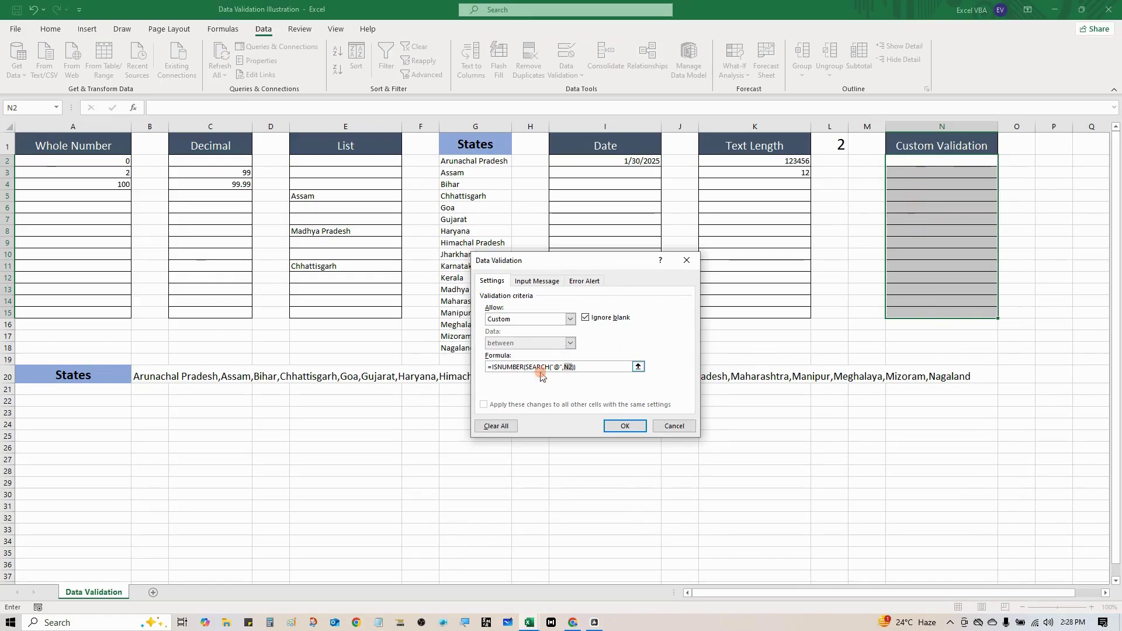
{"action": "left_click", "coordinate": [572, 366]}
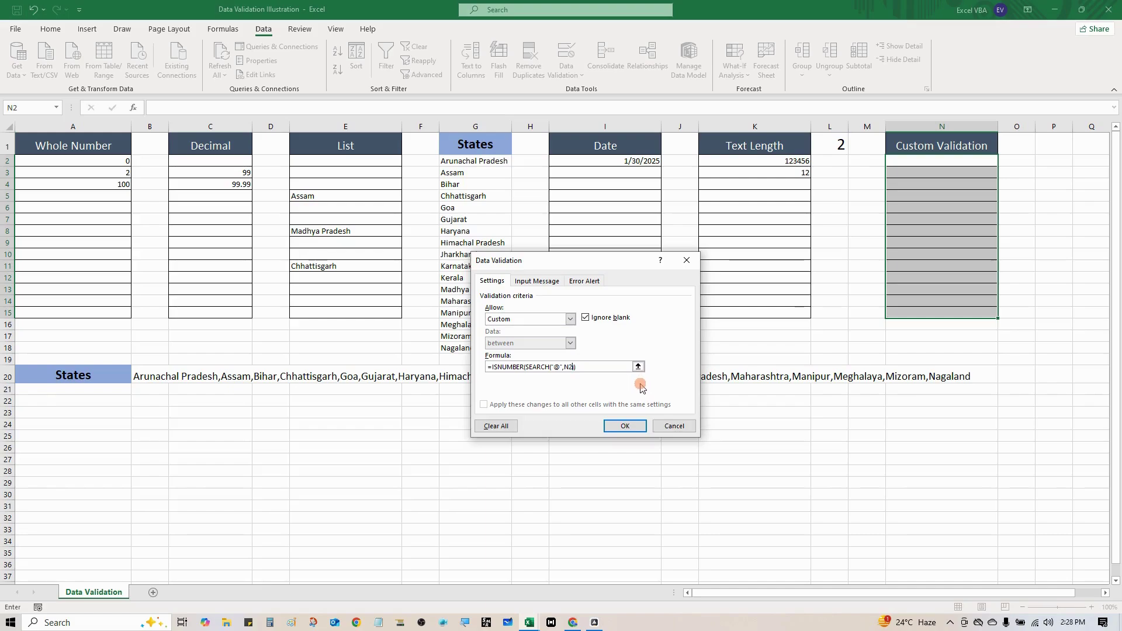
{"action": "left_click", "coordinate": [610, 426]}
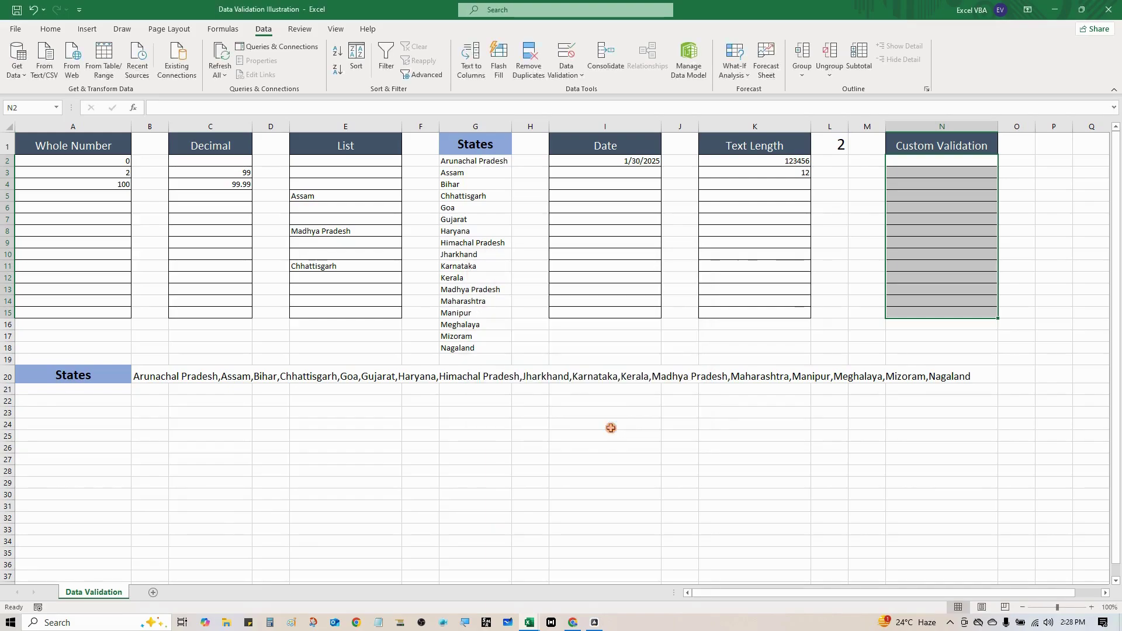
Enter a sample e-mail address containing @ in N2, which is accepted
{"action": "left_click", "coordinate": [931, 162]}
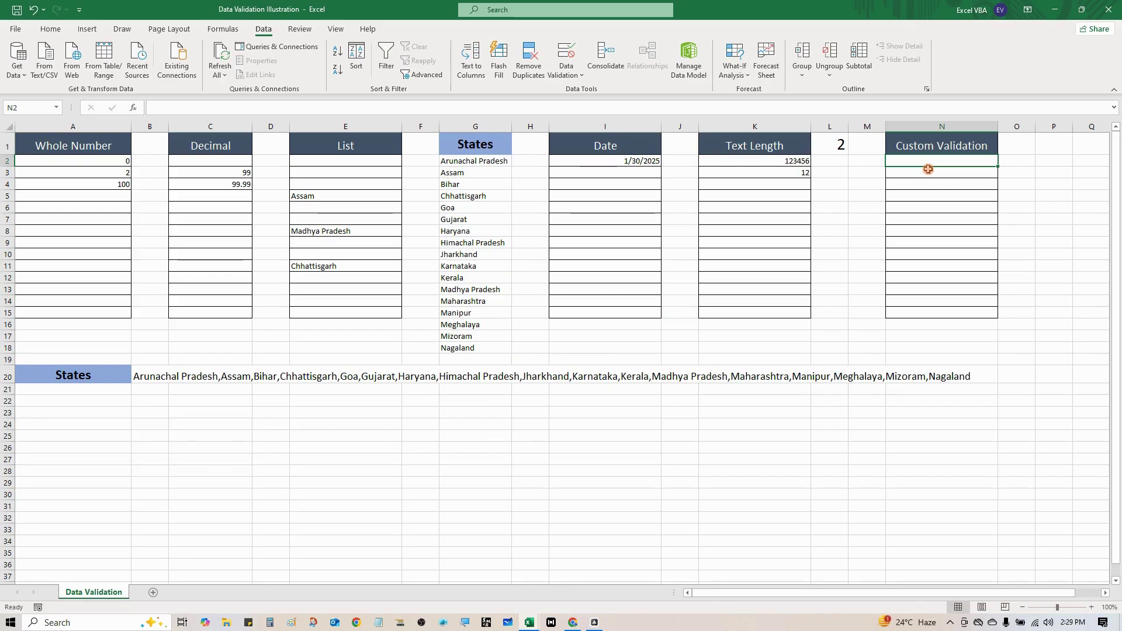
{"action": "type", "text": "sdfhkj"}
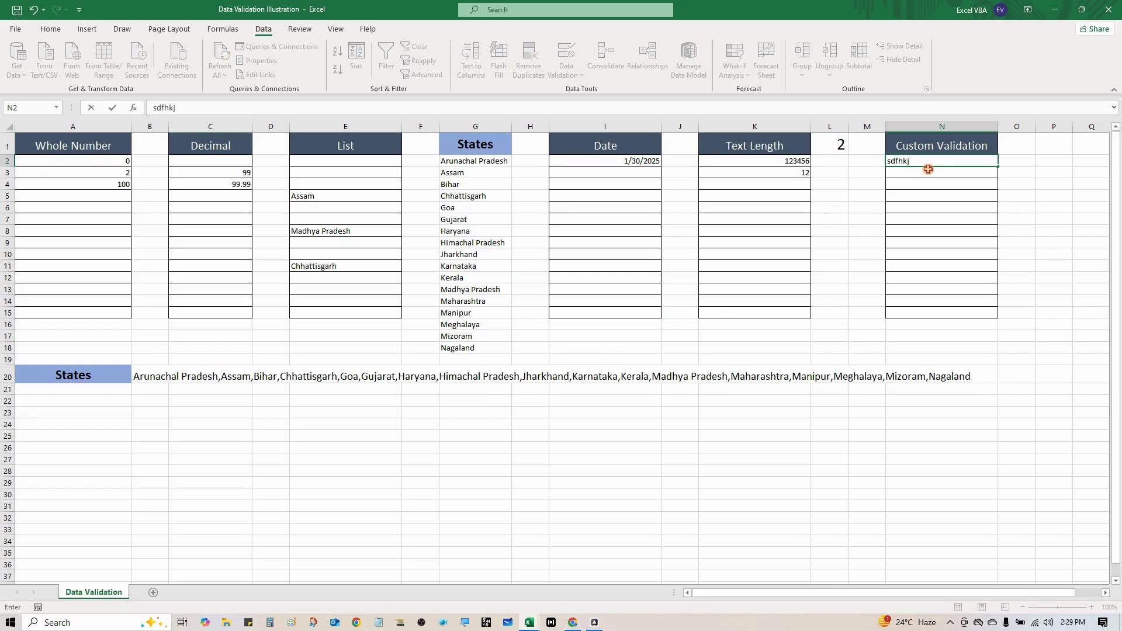
{"action": "key", "text": "BackSpace"}
{"action": "key", "text": "BackSpace"}
{"action": "key", "text": "BackSpace"}
{"action": "key", "text": "BackSpace"}
{"action": "key", "text": "BackSpace"}
{"action": "key", "text": "BackSpace"}
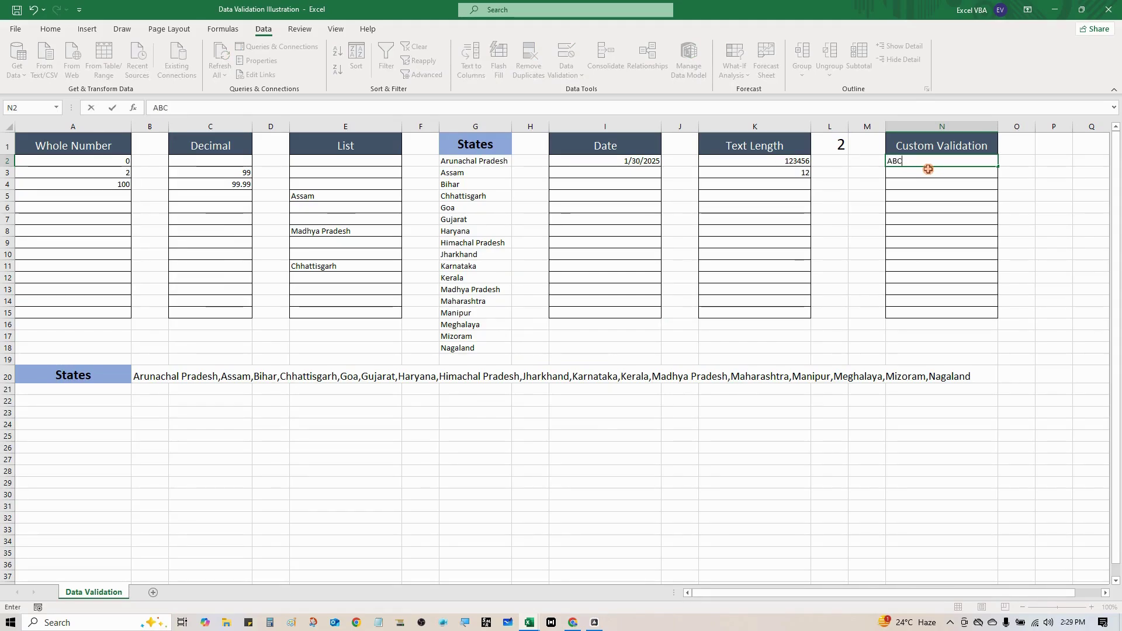
{"action": "key", "text": "Return"}
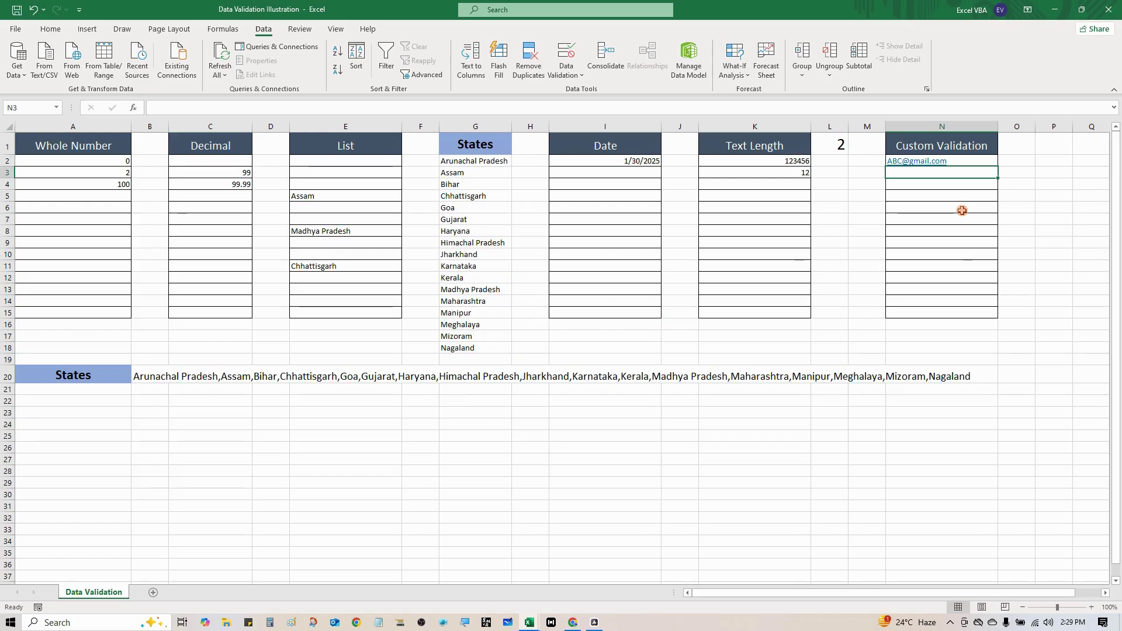
Try ADLK in N3, see it rejected, and cancel the entry
{"action": "type", "text": "ADLKJ"}
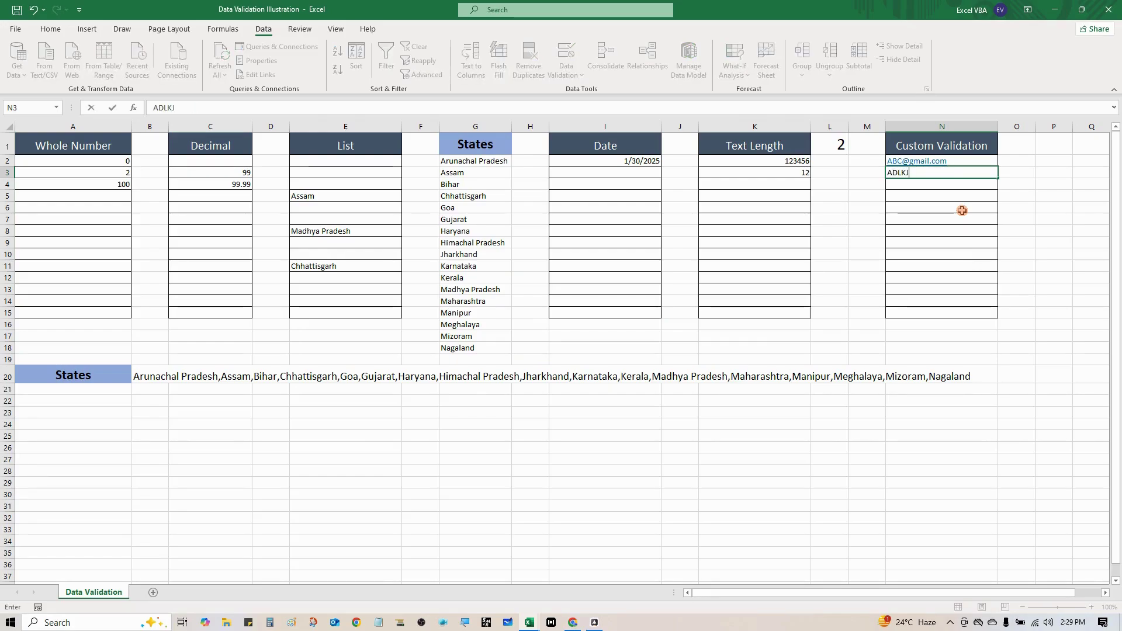
{"action": "key", "text": "Return"}
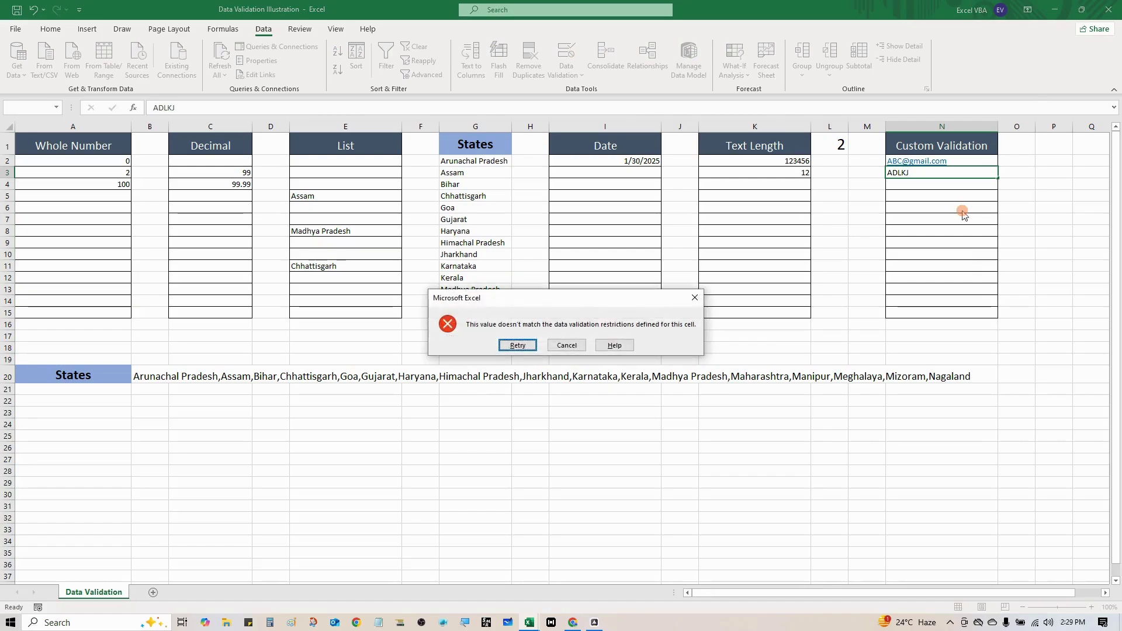
{"action": "key", "text": "Return"}
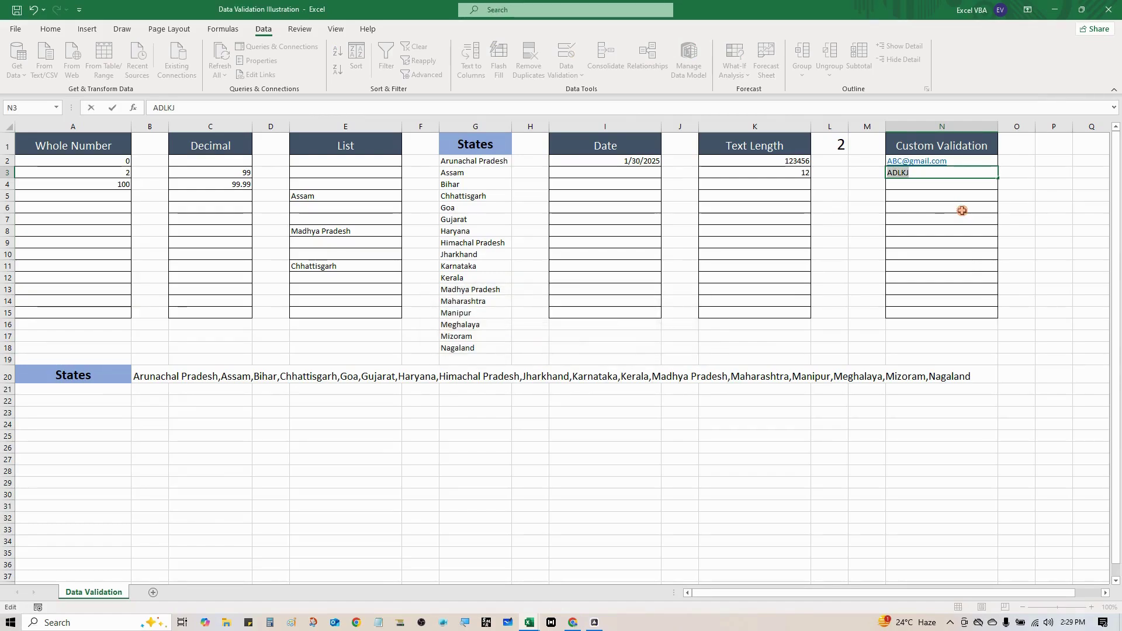
{"action": "key", "text": "Escape"}
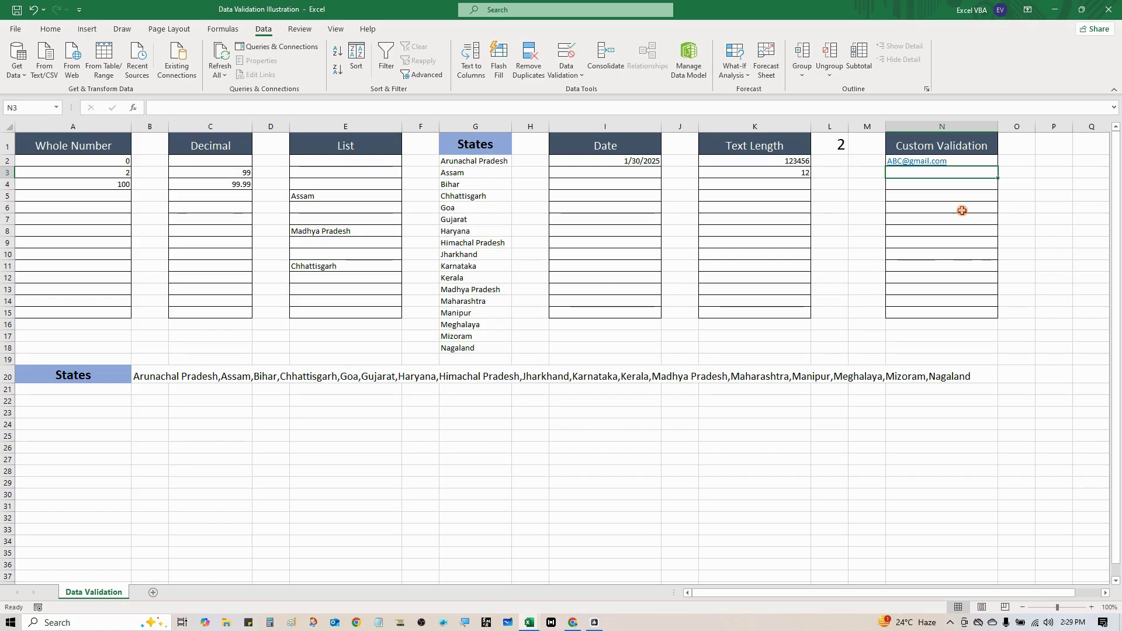